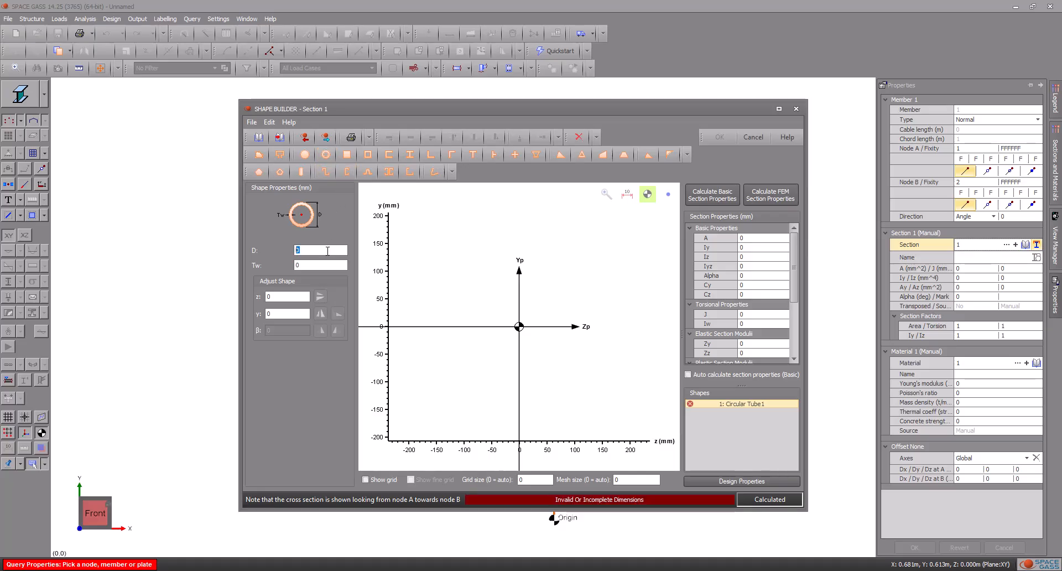
# Step: Define the circular tube section with 150 mm diameter and 5 mm wall, calculate its basic section properties and apply it to the member
pyautogui.write('50')
pyautogui.moveTo(306, 265); pyautogui.dragTo(287, 263)
pyautogui.write('5')
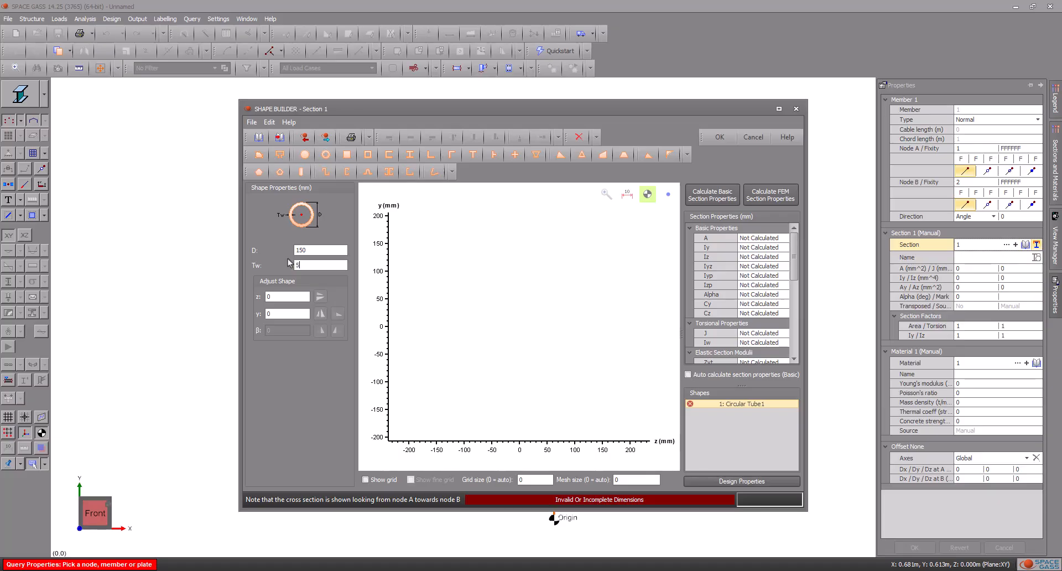
pyautogui.click(713, 195)
pyautogui.click(719, 138)
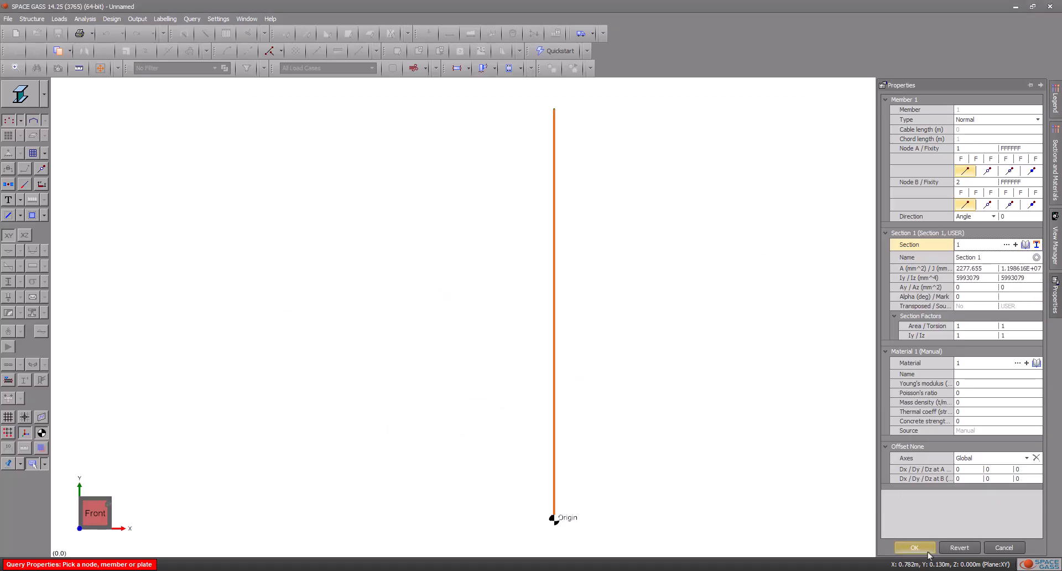
pyautogui.click(927, 550)
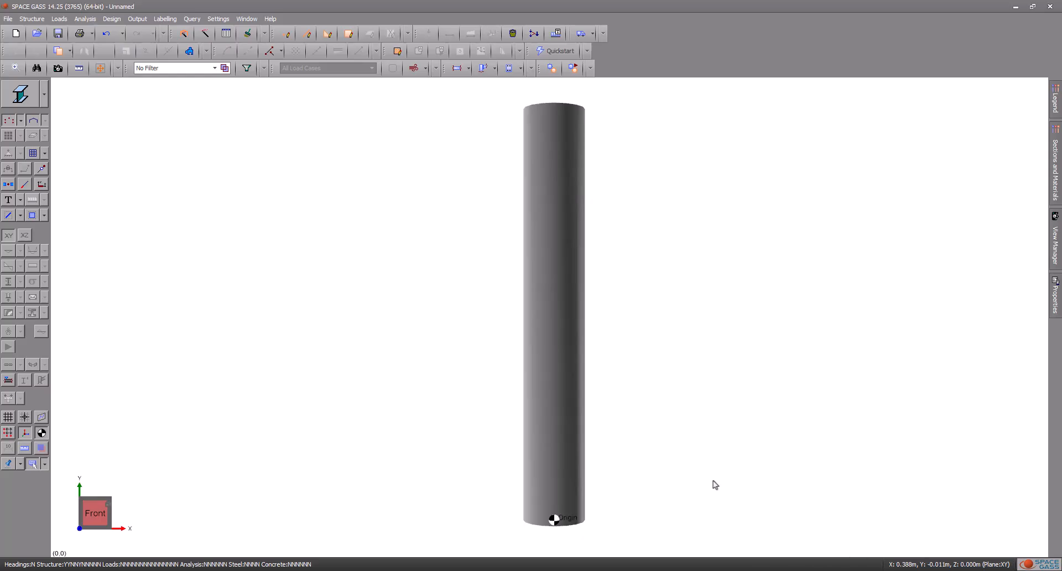
# Step: Convert the tubular member to Mindlin (thick) plates with 36 edges and a uniform mesh size of 0.02 m
pyautogui.moveTo(715, 332)
pyautogui.mouseDown(button='middle')
pyautogui.moveTo(713, 412)
pyautogui.moveTo(695, 330)
pyautogui.mouseUp(button='middle')
pyautogui.click(545, 255)
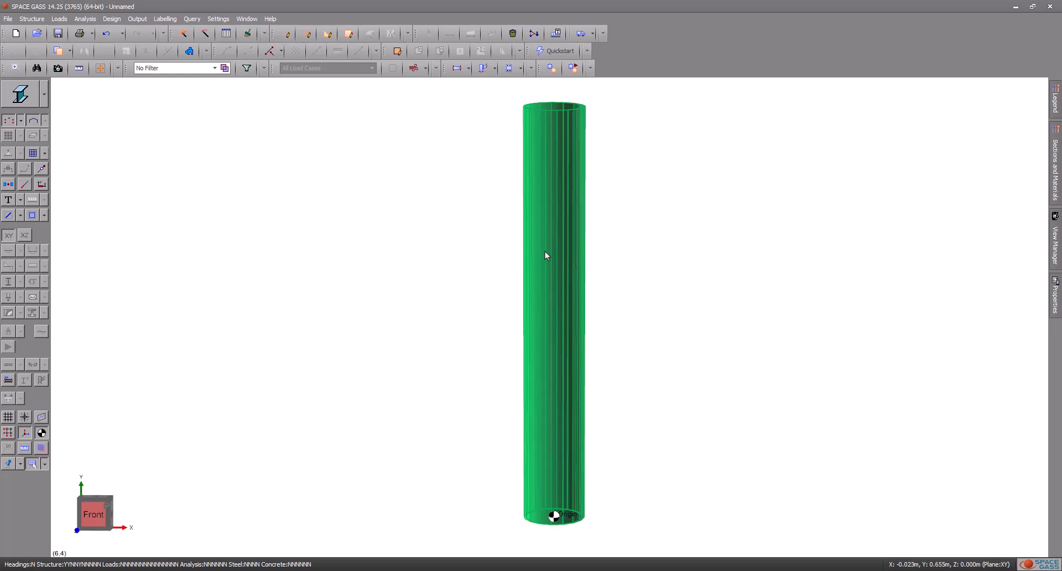
pyautogui.click(545, 251)
pyautogui.rightClick(546, 252)
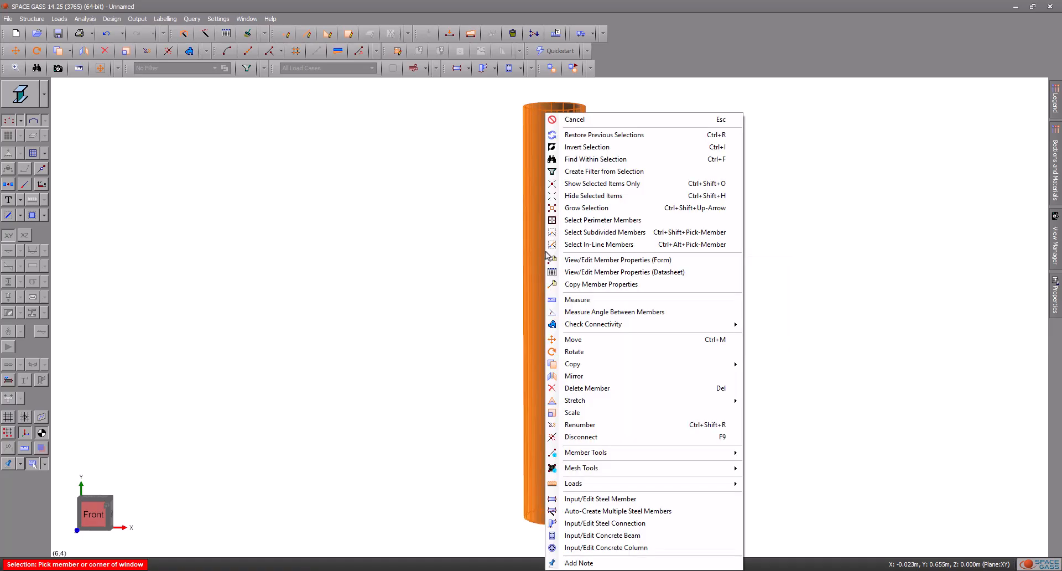
pyautogui.moveTo(614, 454)
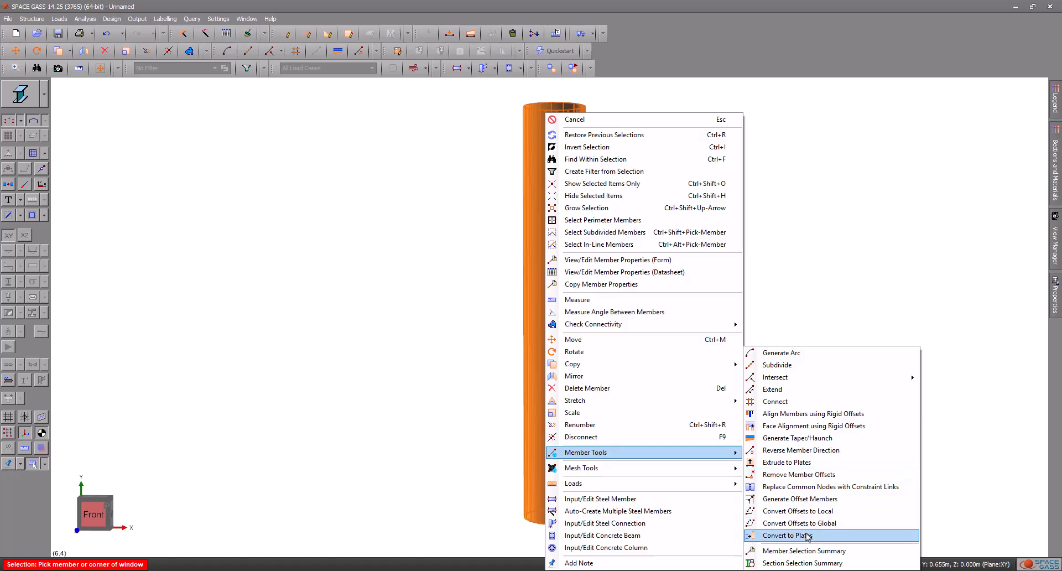
pyautogui.click(807, 535)
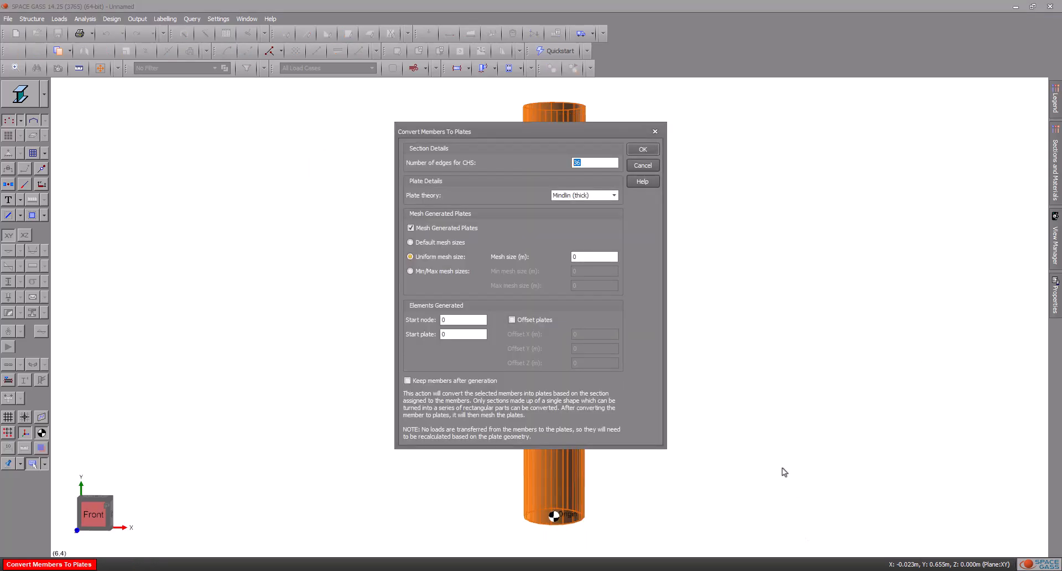
pyautogui.click(583, 257)
pyautogui.write('.')
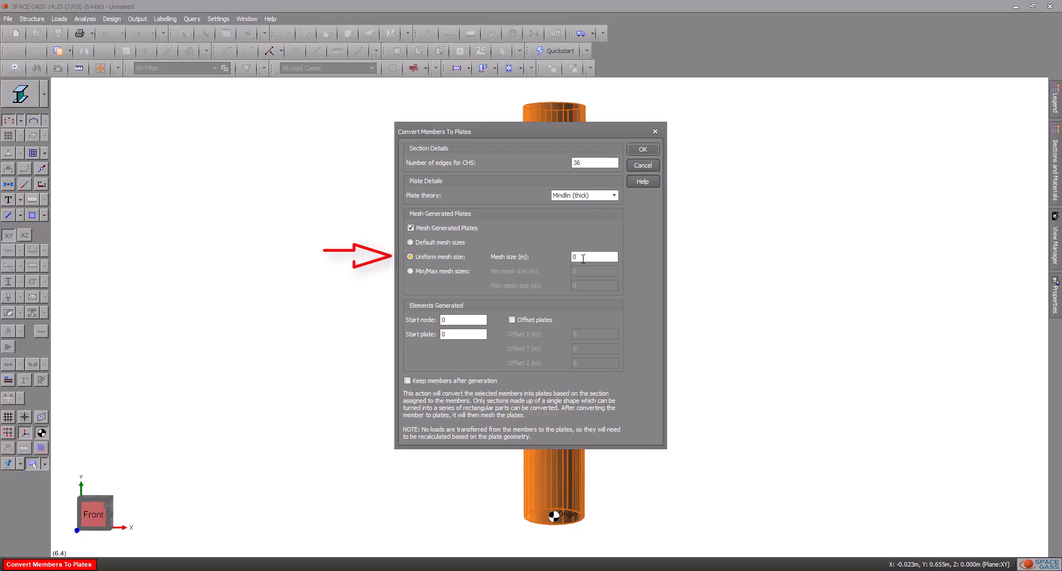
pyautogui.write('02')
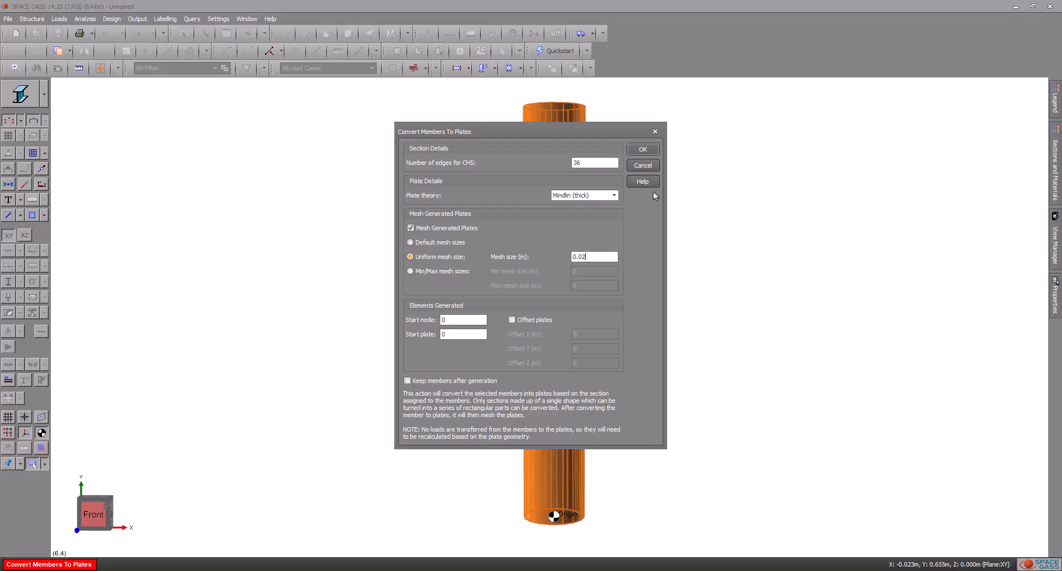
pyautogui.click(658, 149)
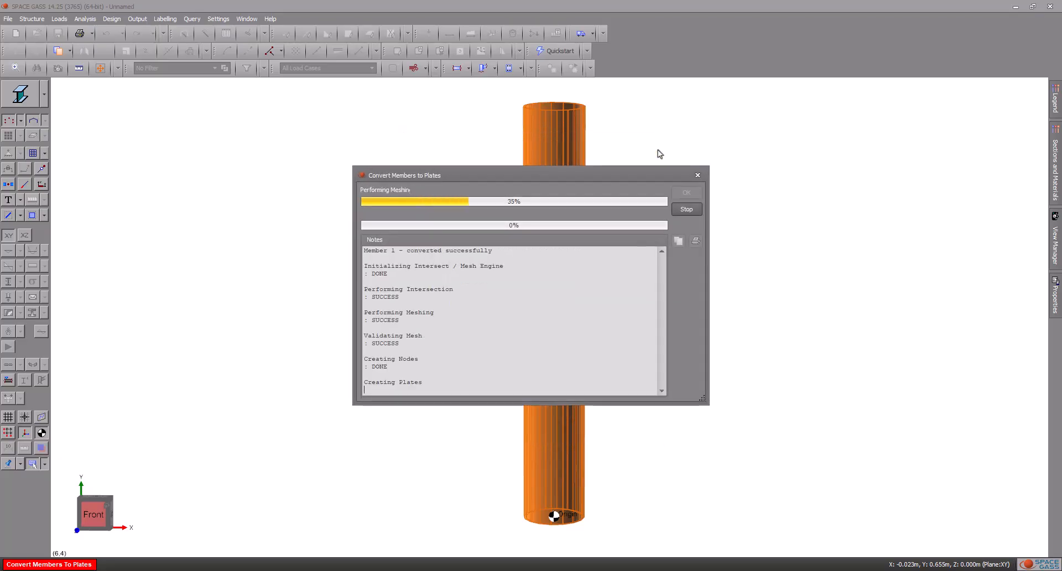
pyautogui.click(587, 313)
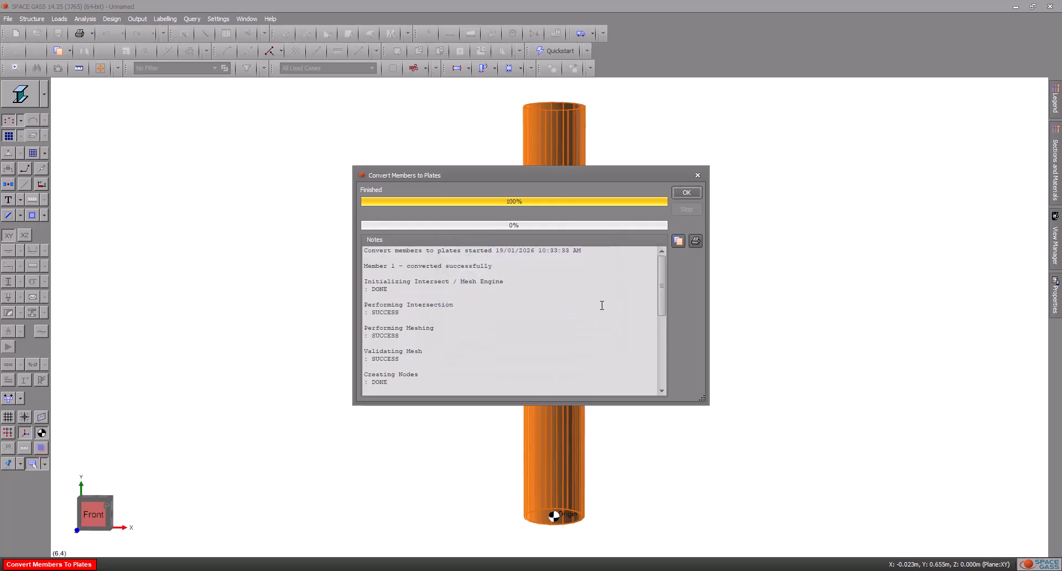
pyautogui.click(686, 193)
# Step: Display the meshed tube in wireframe mode and set the view to orthographic
pyautogui.click(43, 94)
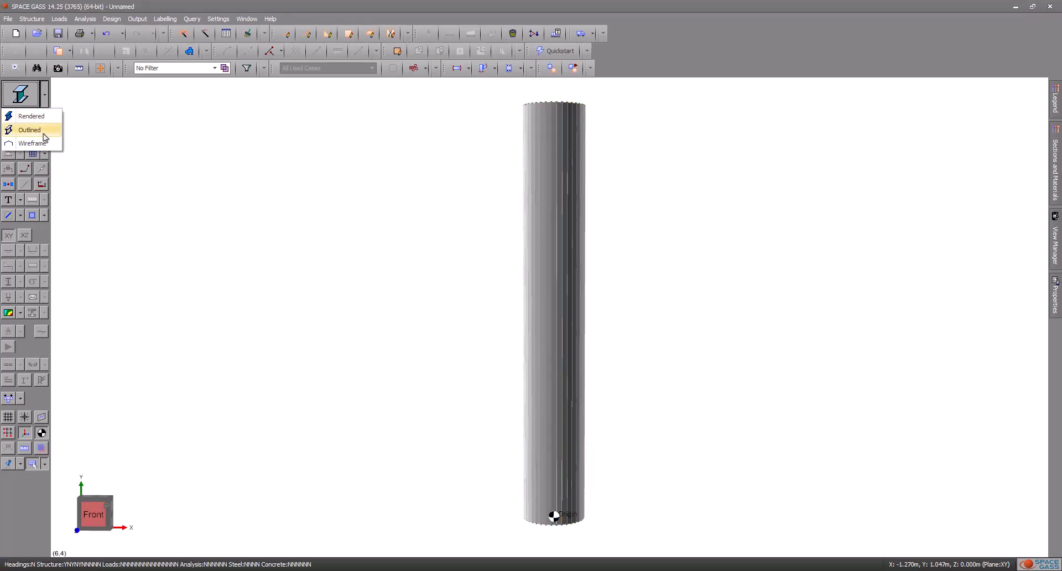
pyautogui.click(35, 131)
pyautogui.moveTo(285, 191)
pyautogui.mouseDown(button='middle')
pyautogui.moveTo(287, 265)
pyautogui.moveTo(291, 190)
pyautogui.mouseUp(button='middle')
pyautogui.rightClick(105, 510)
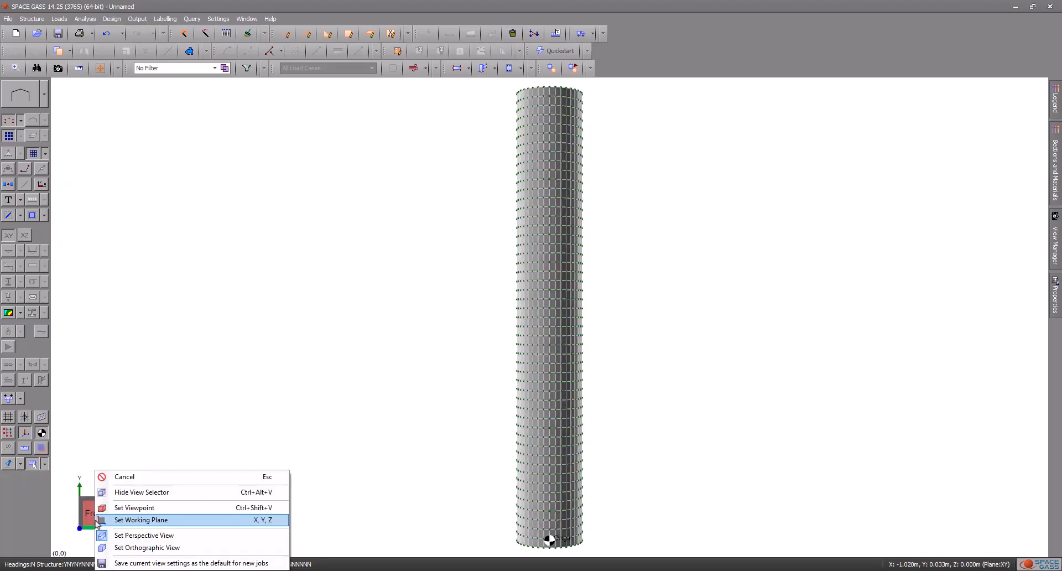
pyautogui.click(145, 548)
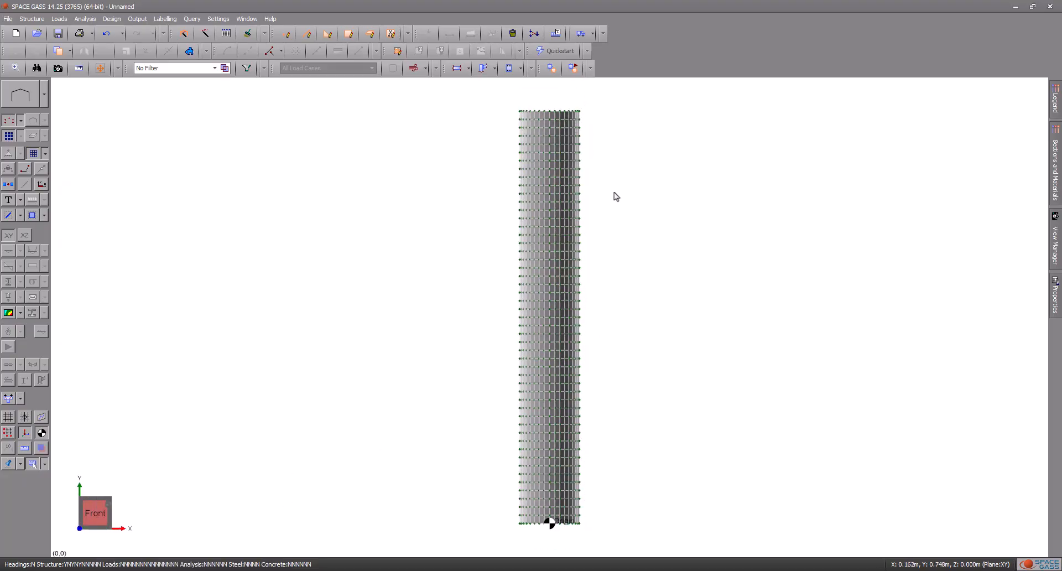
# Step: Copy the ring of nodes at the tube's top edge along a line, 1 m vertically upwards
pyautogui.click(508, 105)
pyautogui.rightClick(591, 116)
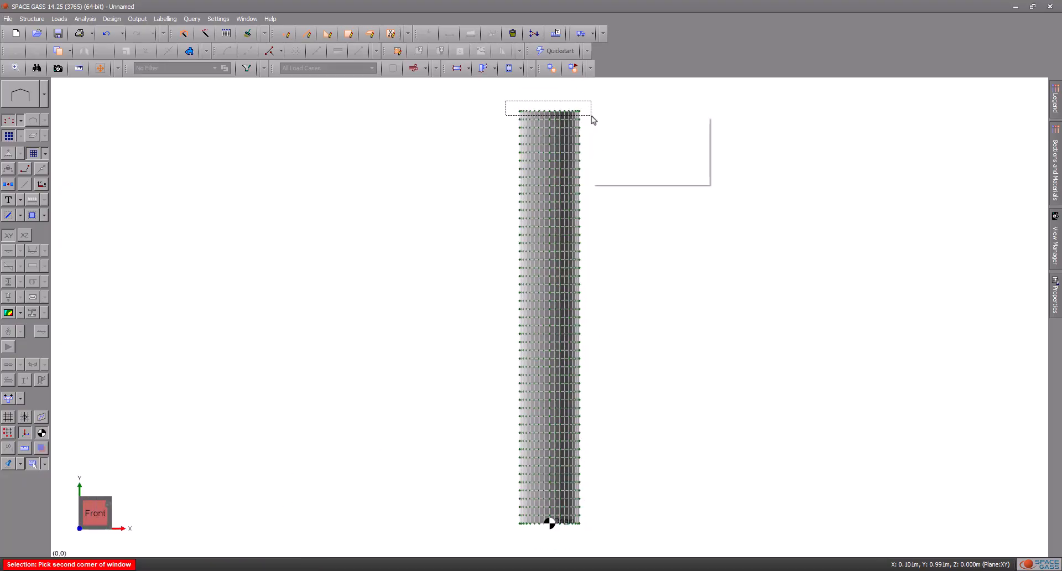
pyautogui.click(627, 141)
pyautogui.moveTo(623, 125); pyautogui.dragTo(626, 147, button='middle')
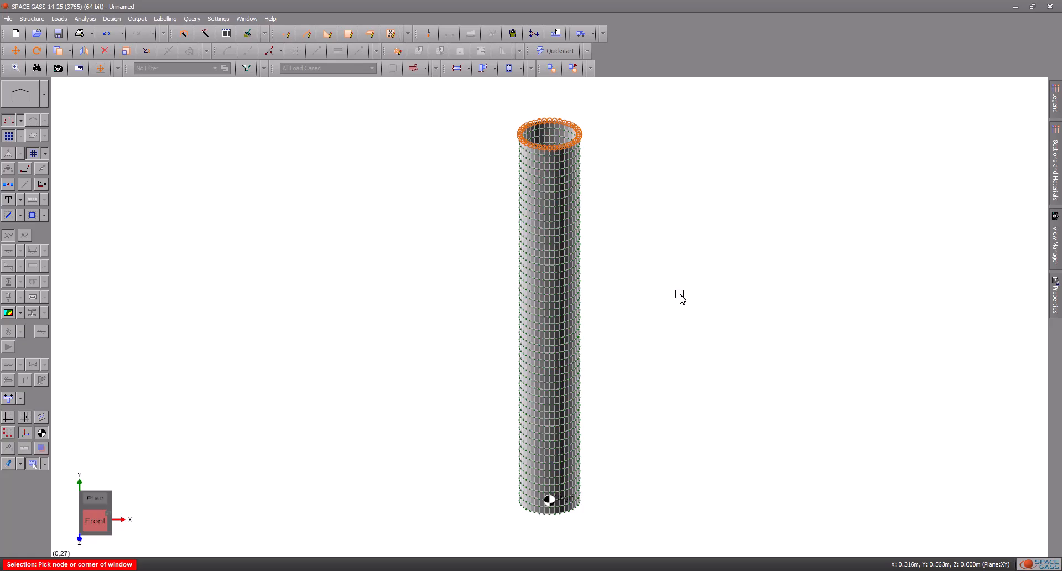
pyautogui.moveTo(676, 275); pyautogui.dragTo(609, 181, button='middle')
pyautogui.rightClick(608, 176)
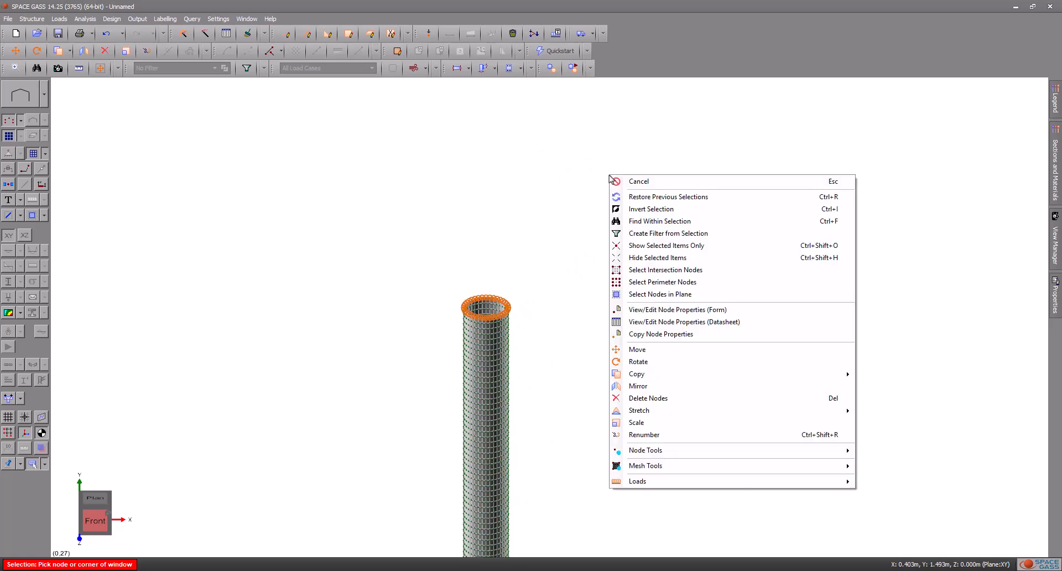
pyautogui.moveTo(698, 378)
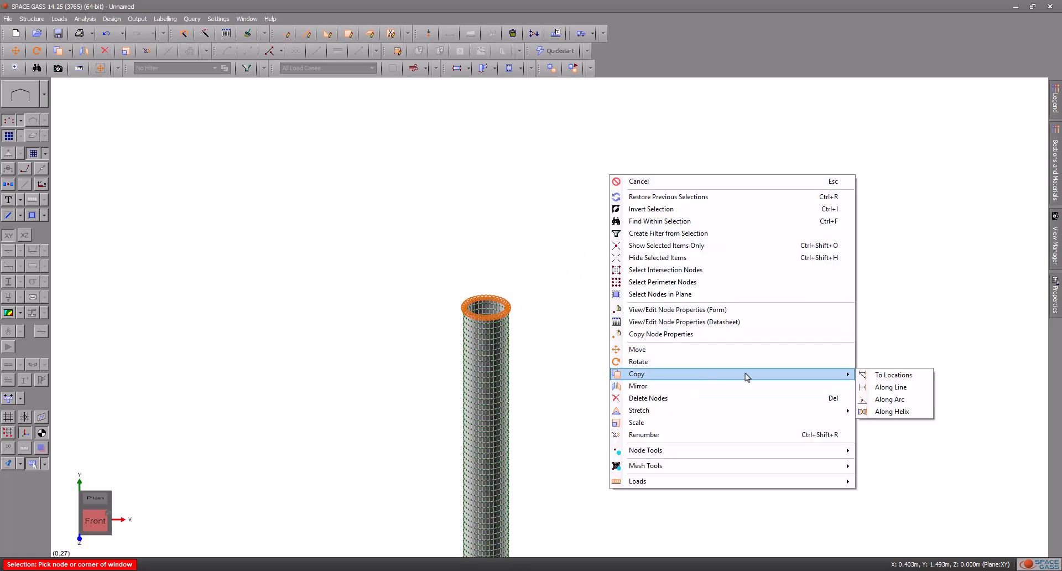
pyautogui.click(892, 387)
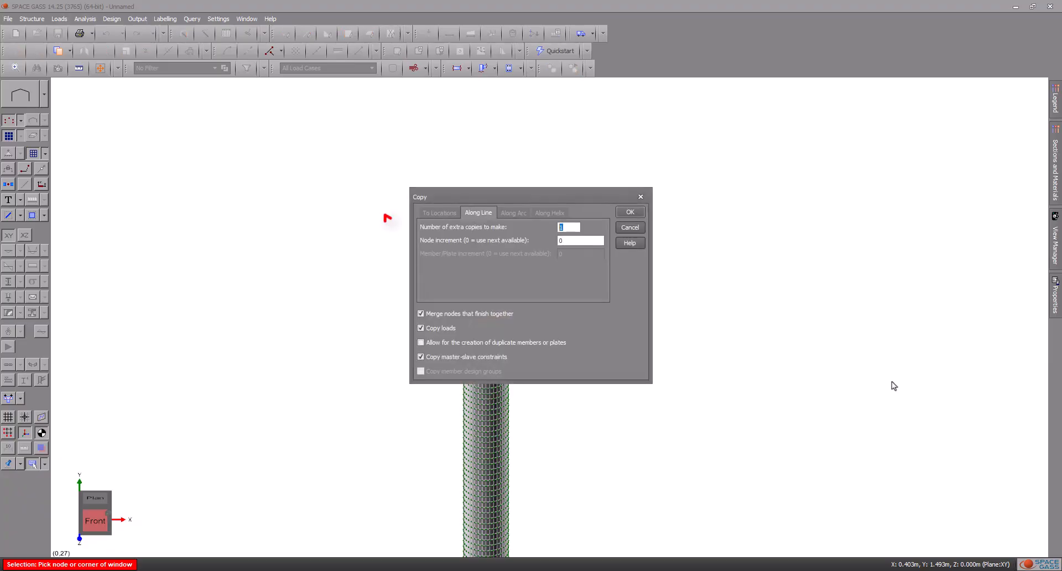
pyautogui.click(642, 212)
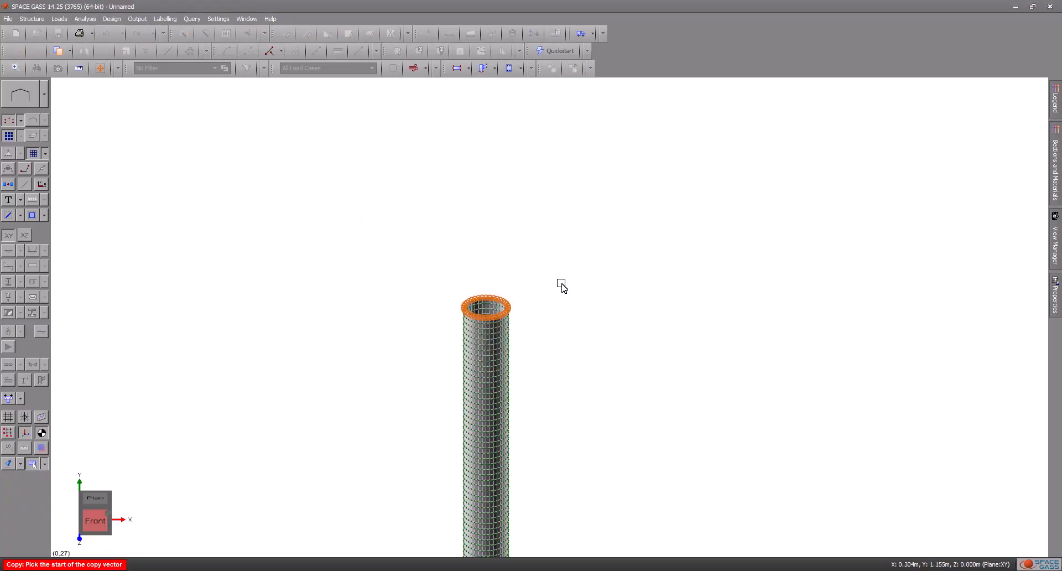
pyautogui.click(490, 316)
pyautogui.write('1')
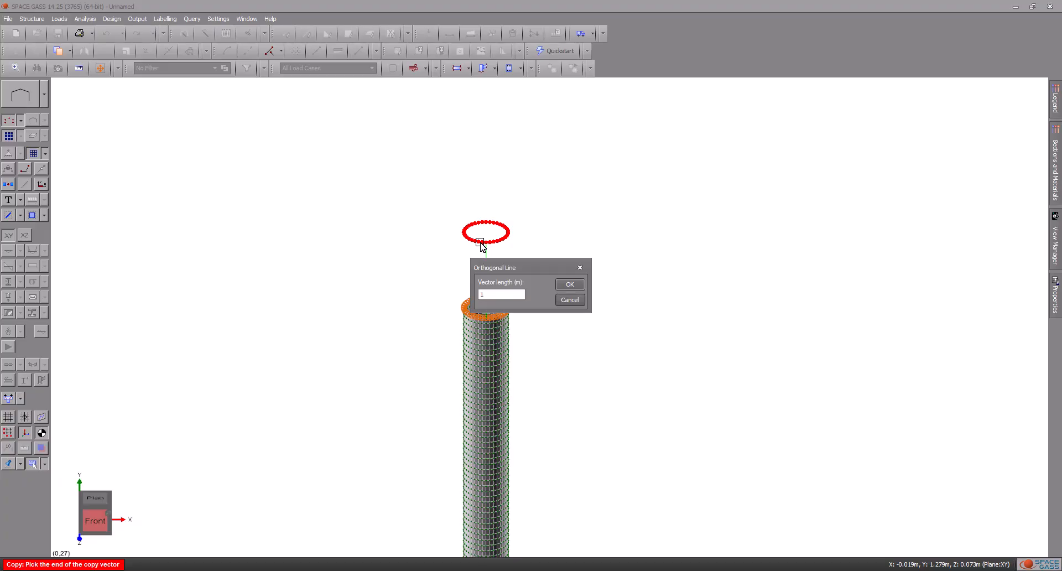
pyautogui.press('Return')
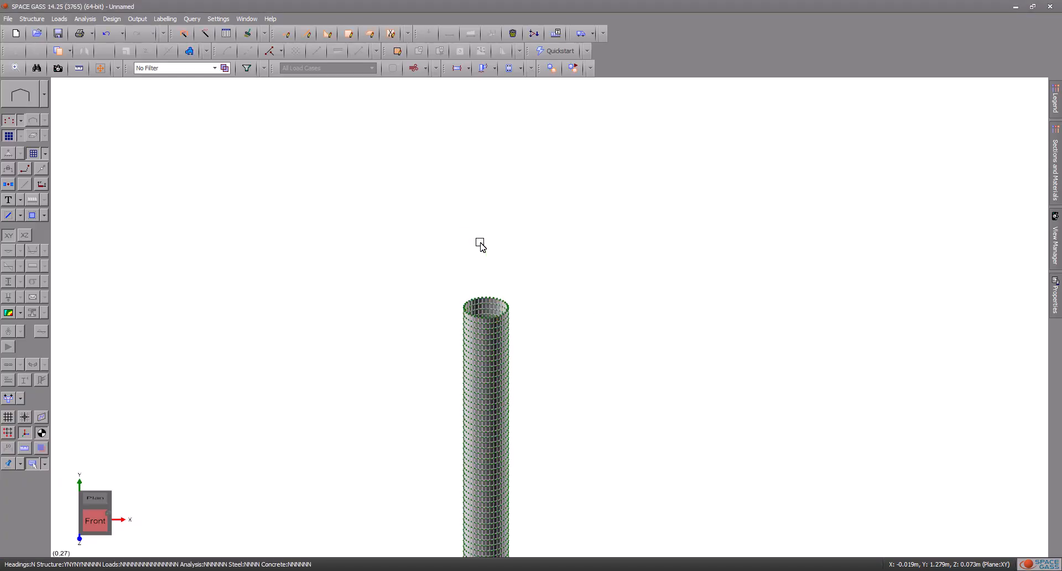
# Step: Create members between all nodes of the copied ring above the tube
pyautogui.scroll(-4, 509, 244)
pyautogui.moveTo(538, 171); pyautogui.dragTo(536, 183, button='middle')
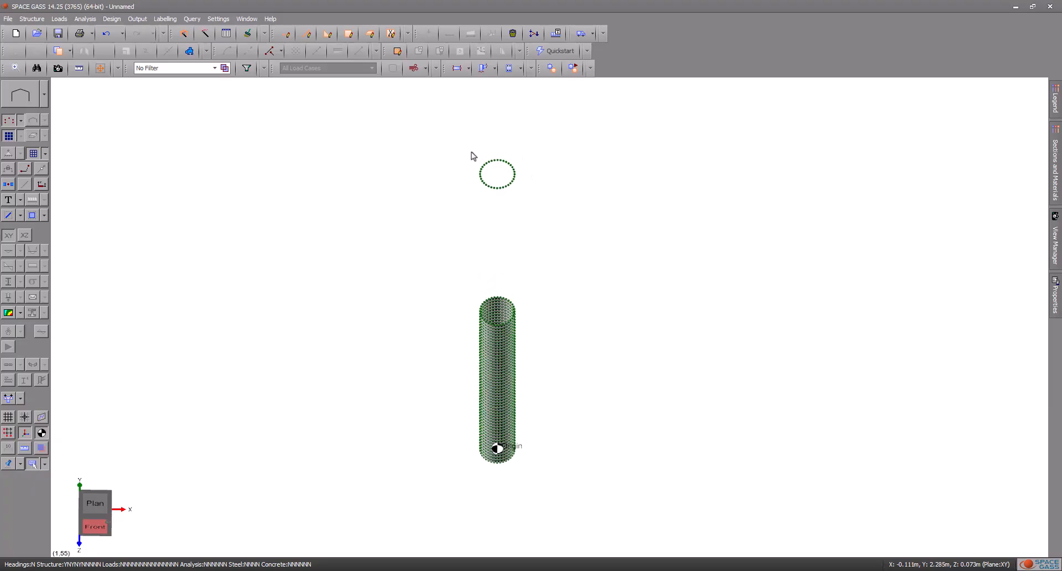
pyautogui.scroll(3, 484, 143)
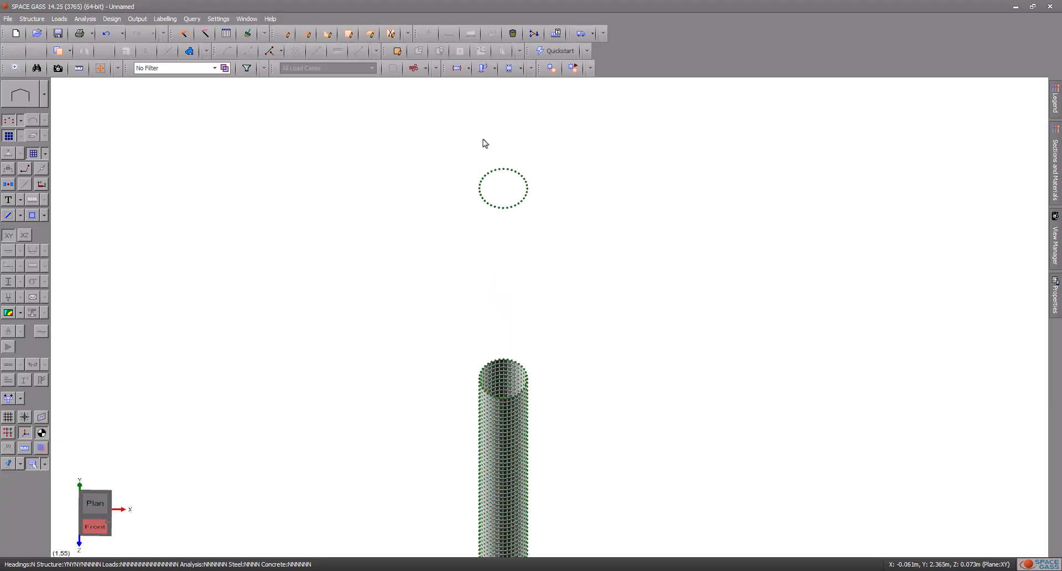
pyautogui.click(440, 211)
pyautogui.rightClick(634, 316)
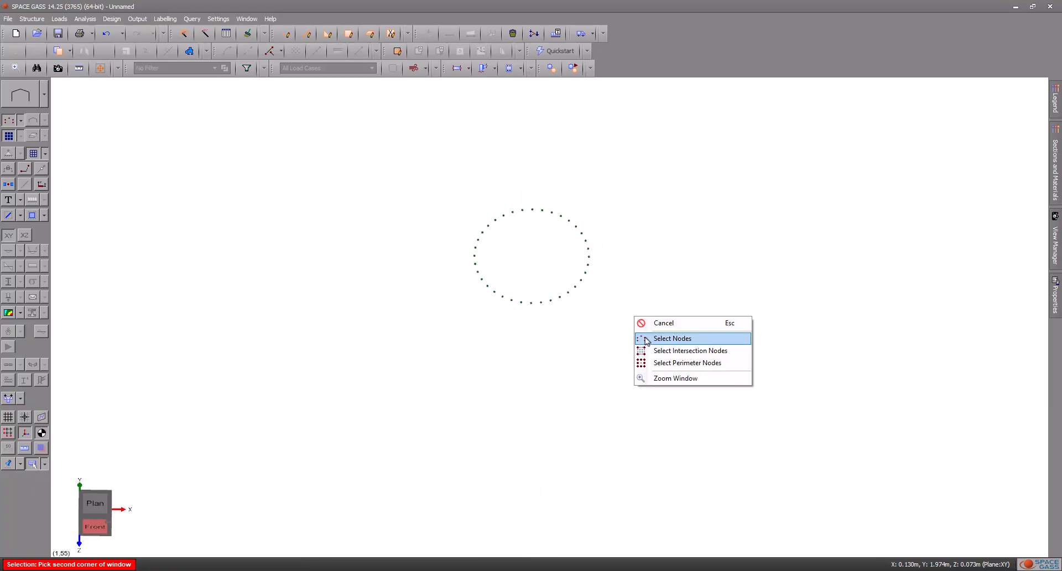
pyautogui.click(646, 339)
pyautogui.rightClick(532, 245)
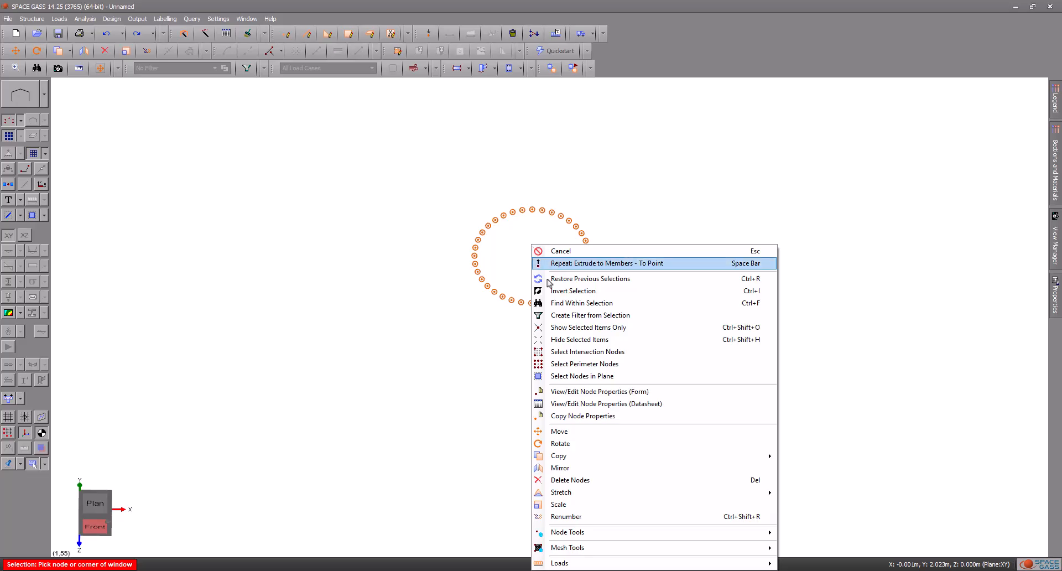
pyautogui.moveTo(680, 532)
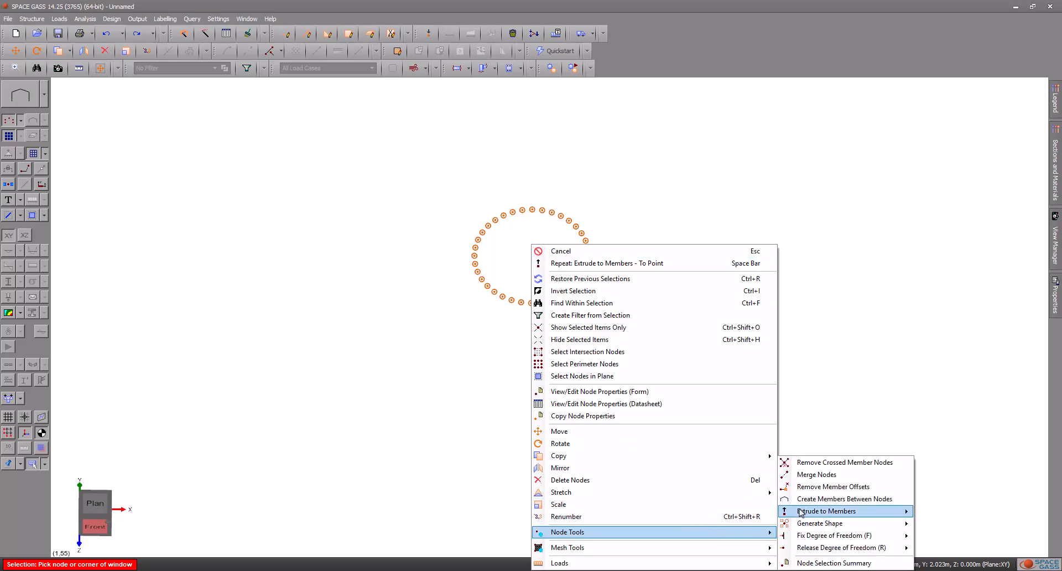
pyautogui.click(801, 500)
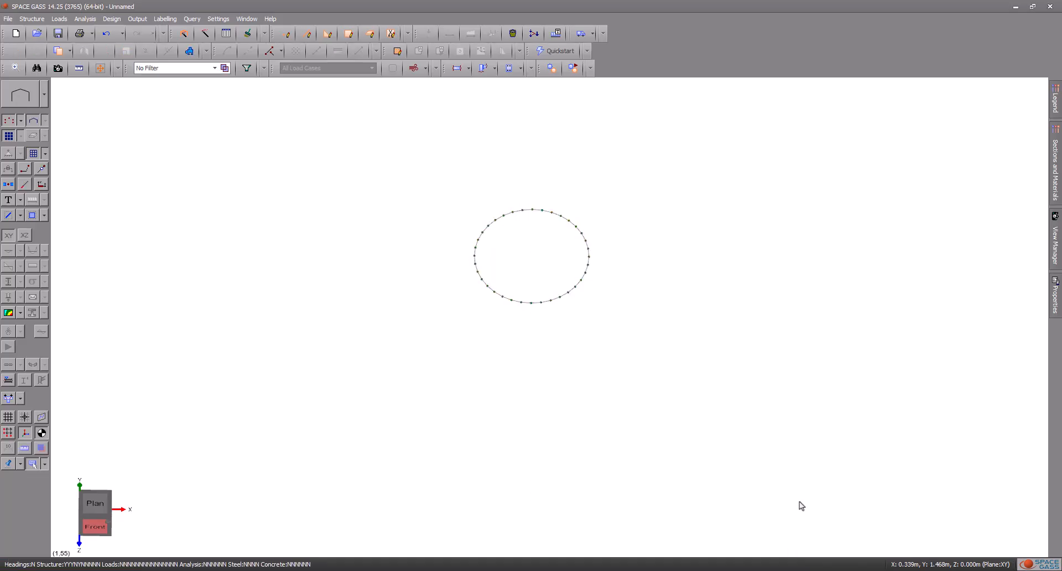
# Step: Extrude the upper ring's nodes to members converging on the ring's centre point, using the next available node numbers
pyautogui.click(421, 180)
pyautogui.rightClick(626, 328)
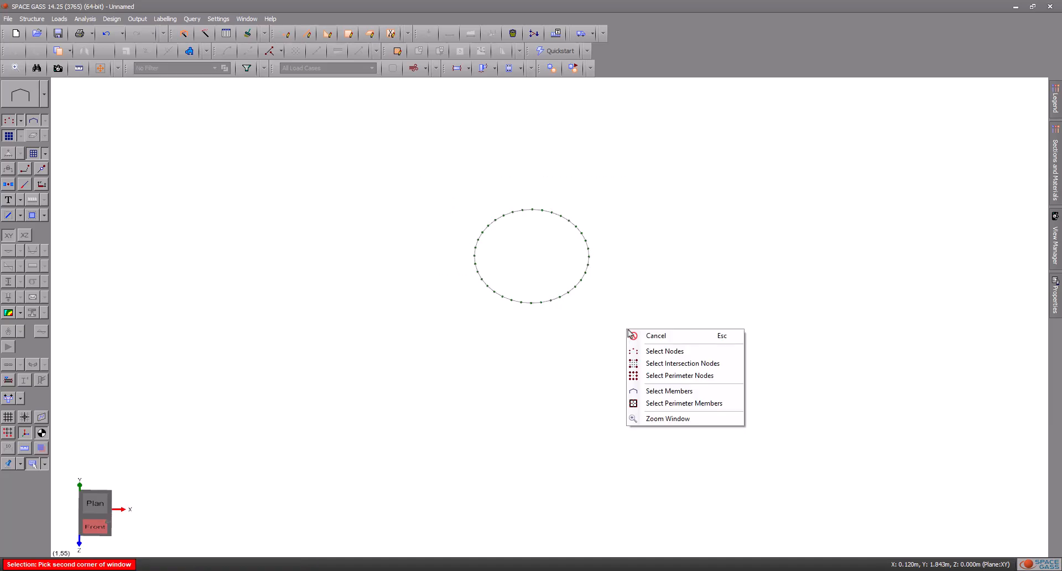
pyautogui.click(651, 352)
pyautogui.rightClick(530, 242)
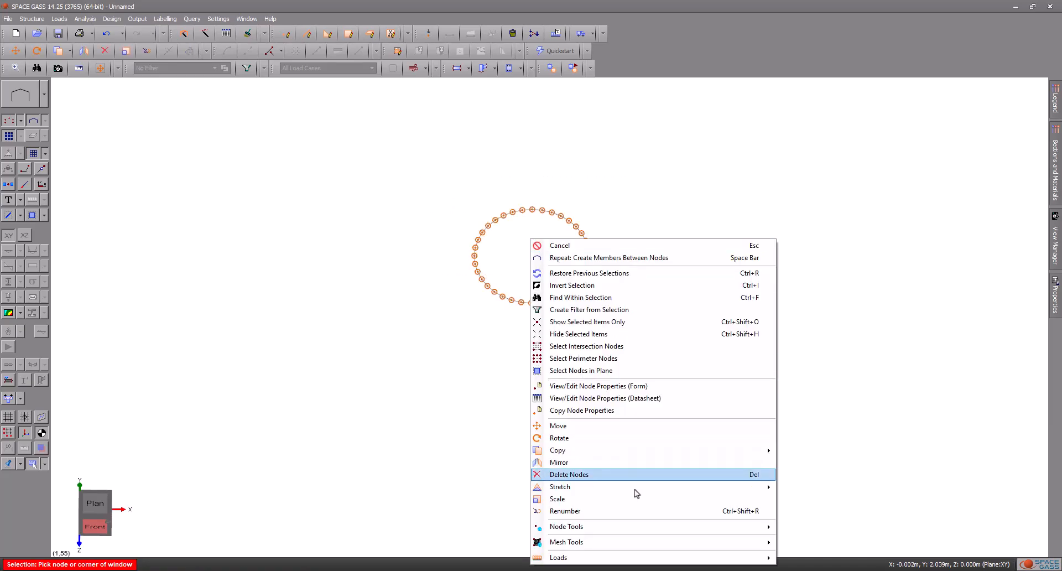
pyautogui.moveTo(721, 530)
pyautogui.moveTo(797, 515)
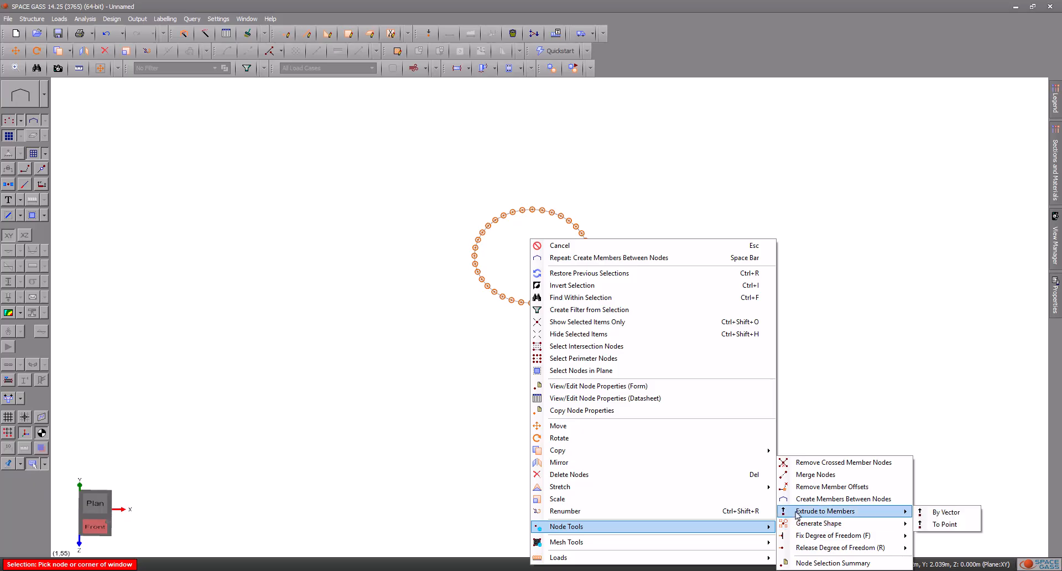
pyautogui.click(930, 524)
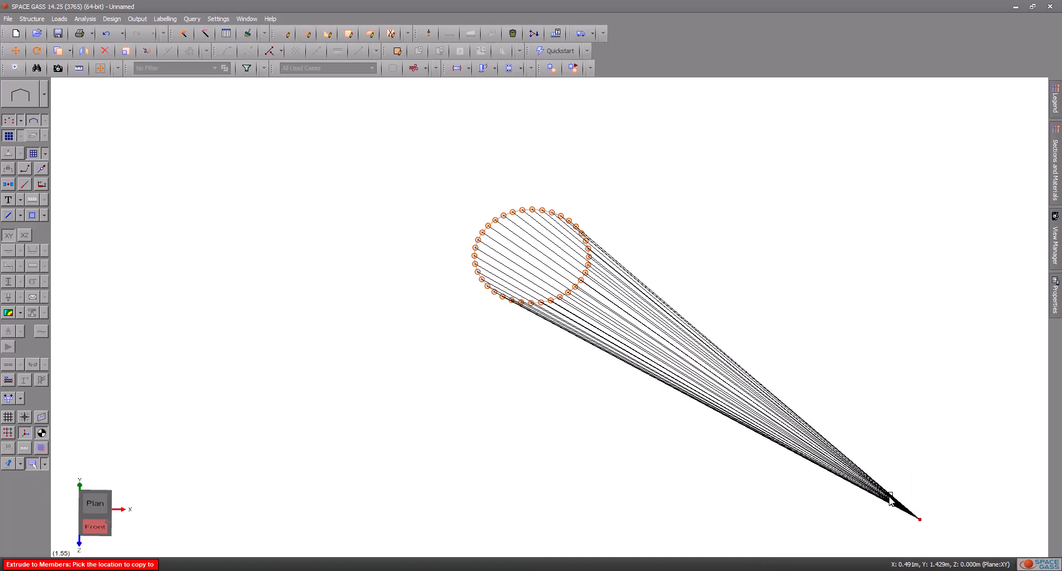
pyautogui.click(532, 257)
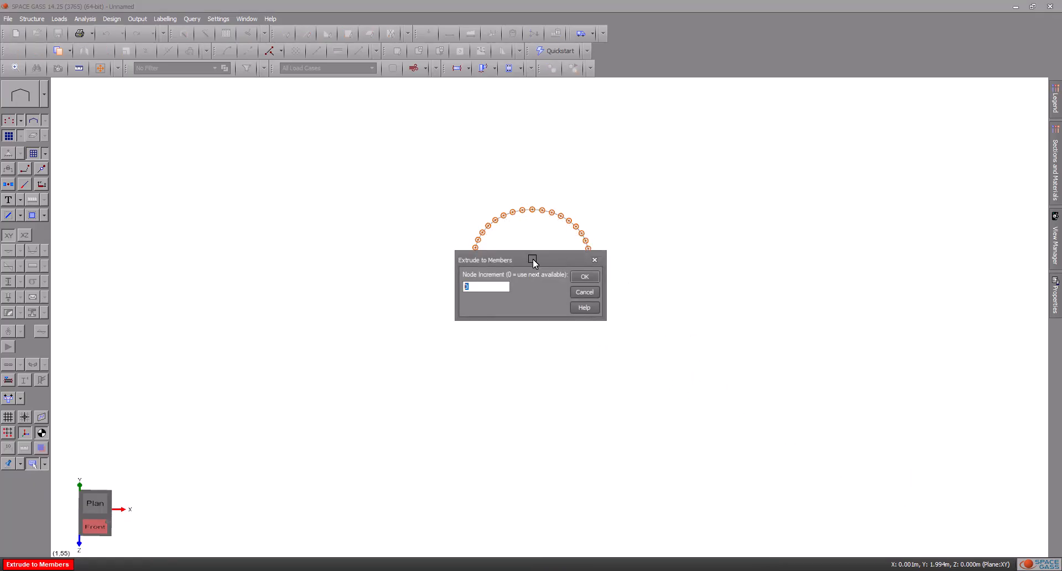
pyautogui.click(584, 276)
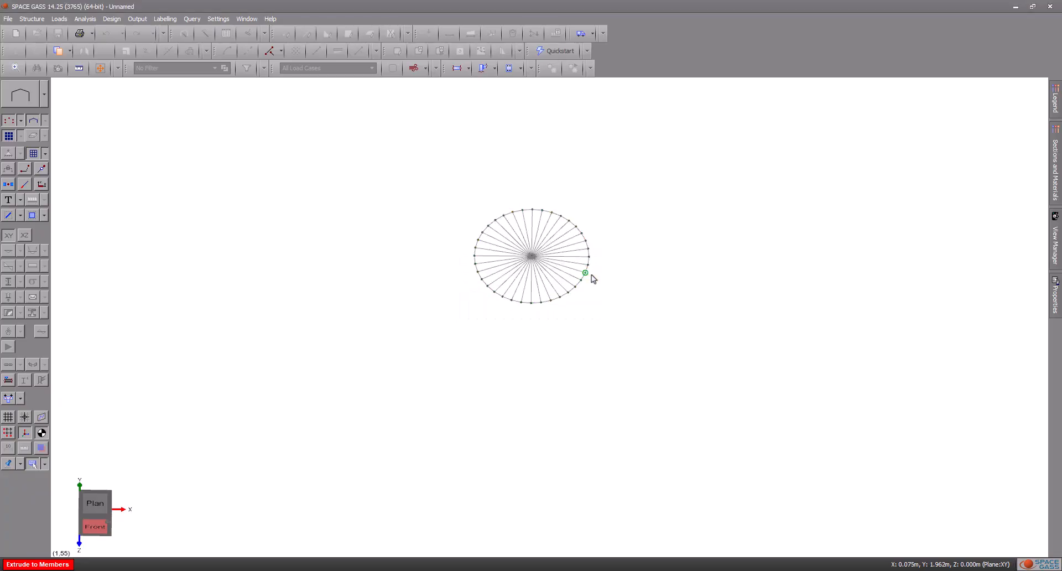
pyautogui.scroll(5, 540, 254)
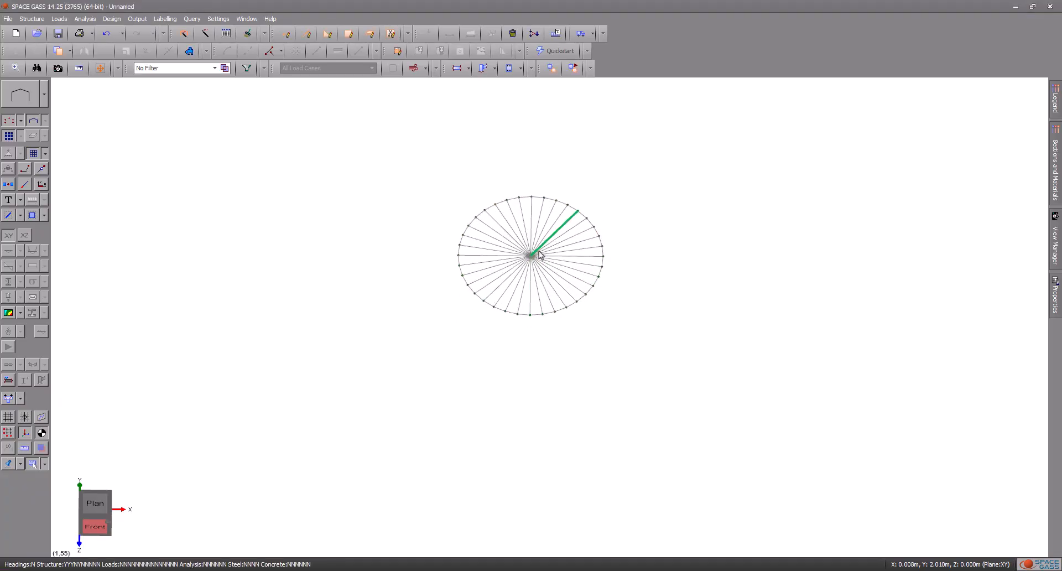
# Step: Generate a circle of members around the centre node in the XZ plane, radius 0.03625 m, with one segment per spoke
pyautogui.click(522, 259)
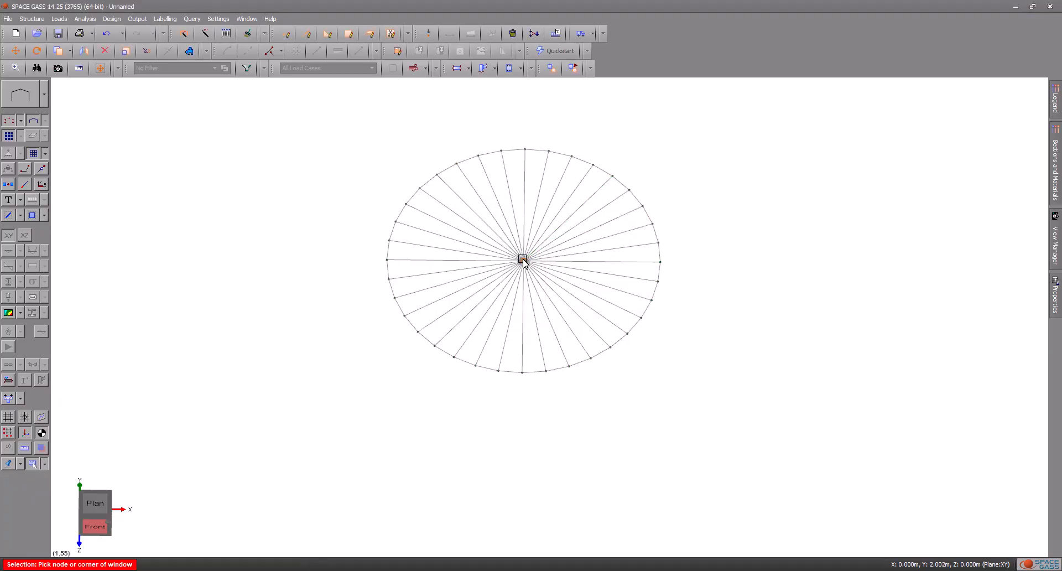
pyautogui.rightClick(524, 259)
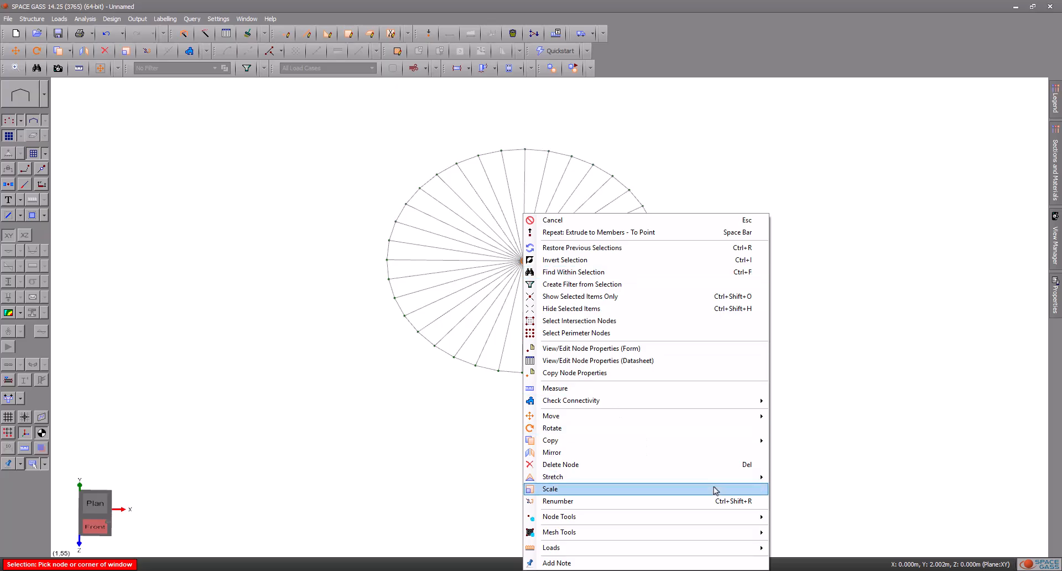
pyautogui.moveTo(747, 517)
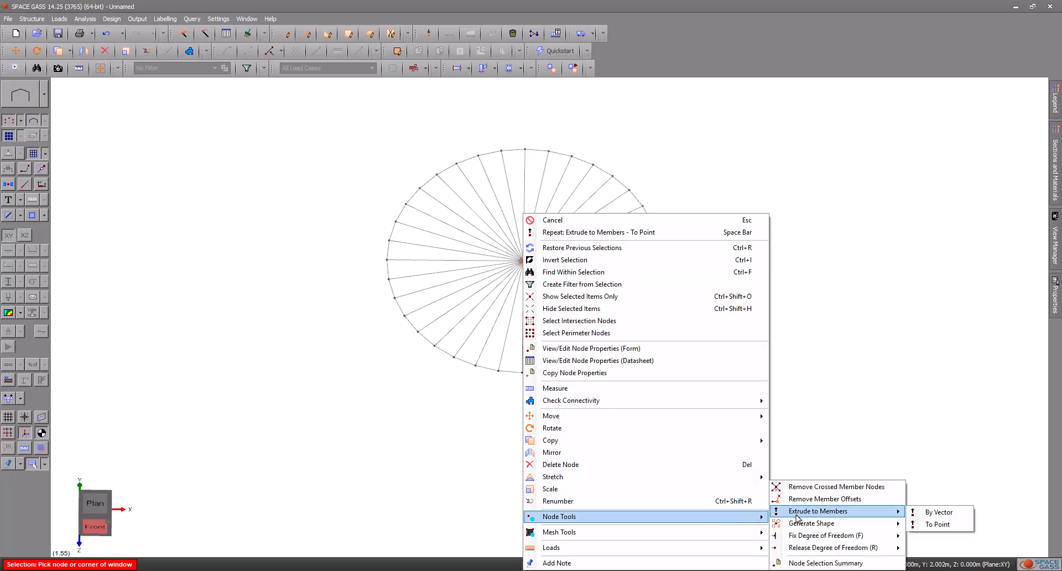
pyautogui.moveTo(823, 527)
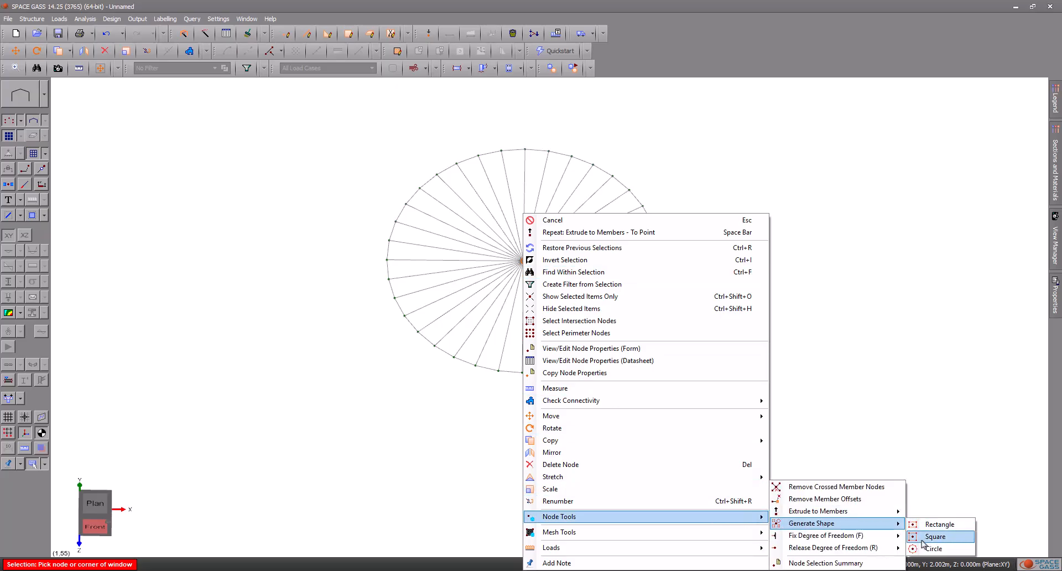
pyautogui.click(919, 548)
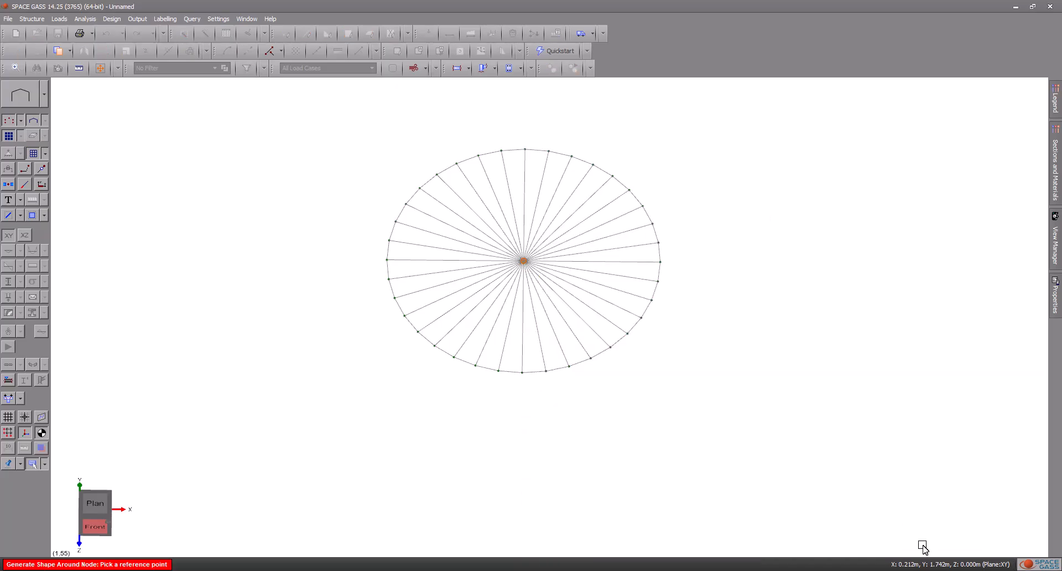
pyautogui.click(572, 251)
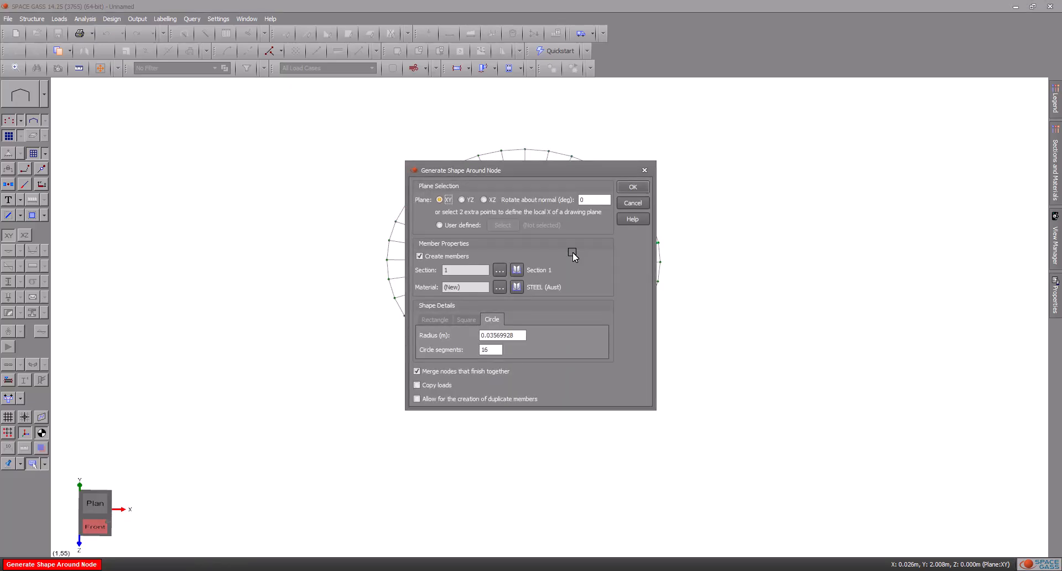
pyautogui.click(484, 200)
pyautogui.moveTo(522, 339); pyautogui.dragTo(470, 334)
pyautogui.write('0.03625')
pyautogui.click(633, 187)
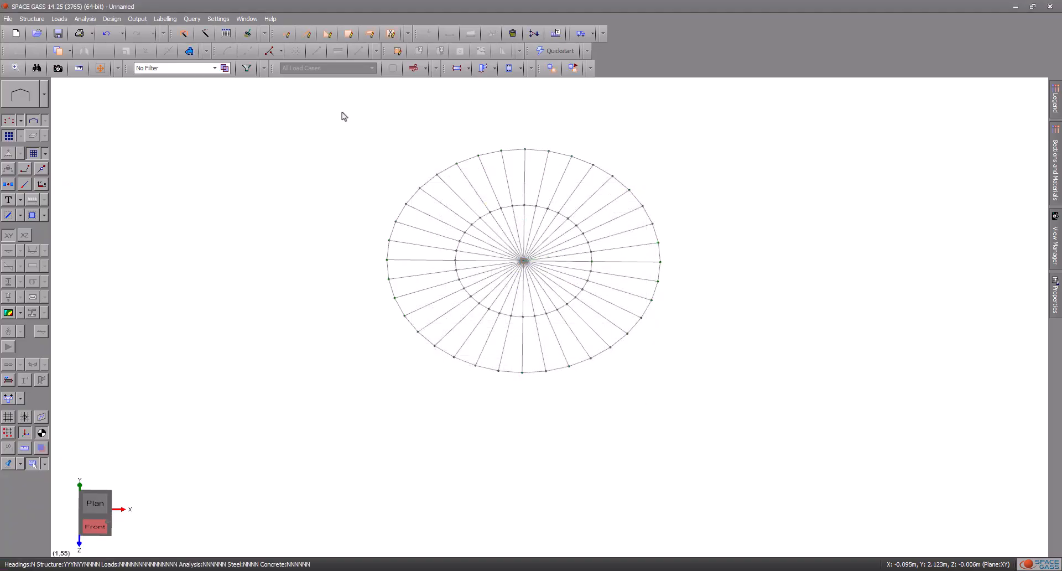
# Step: Connect all the ring and spoke members where they cross, using a 1 mm connection clearance
pyautogui.click(342, 115)
pyautogui.rightClick(693, 388)
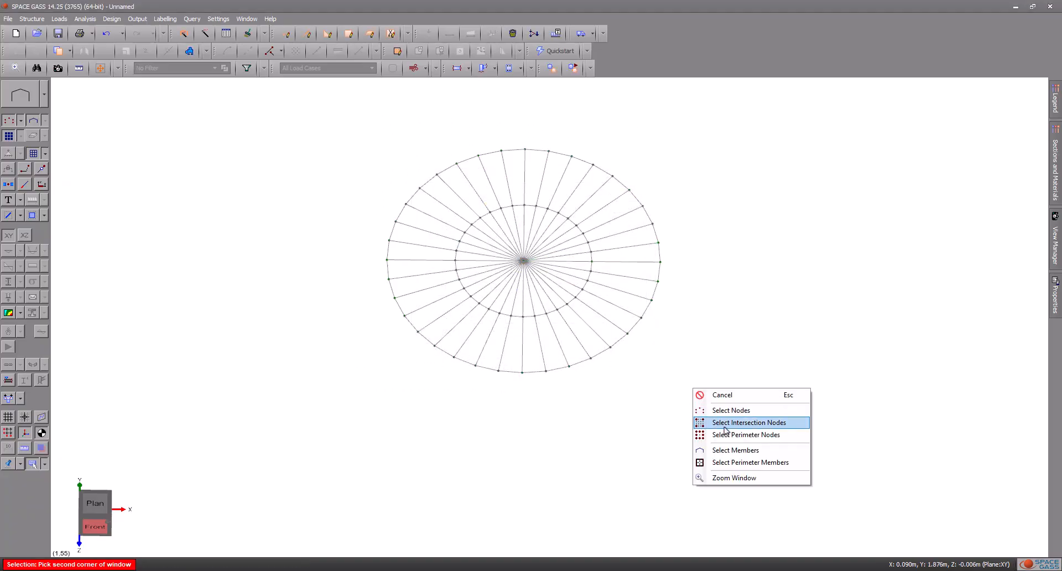
pyautogui.click(725, 449)
pyautogui.rightClick(462, 100)
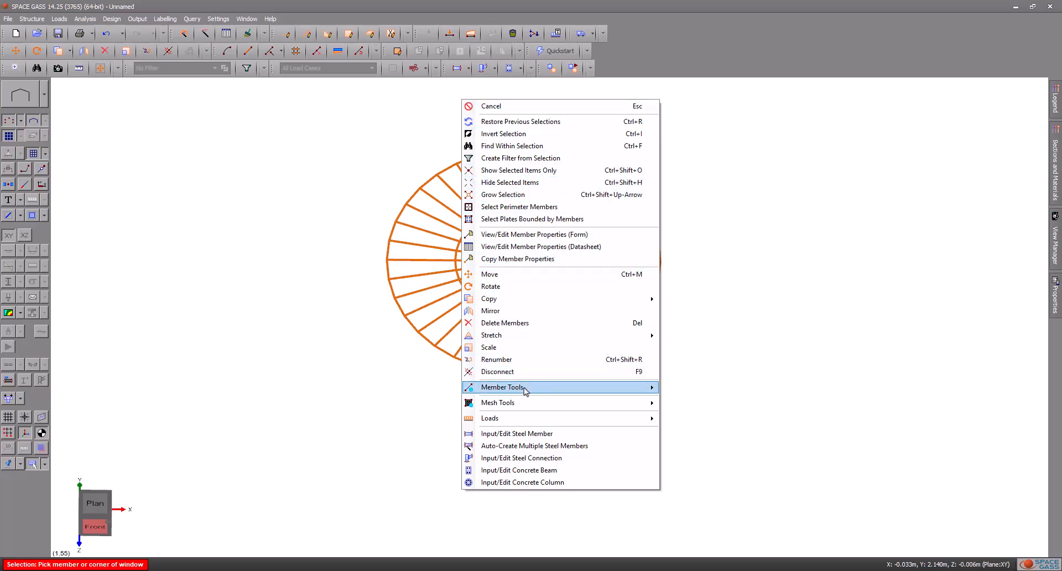
pyautogui.moveTo(526, 391)
pyautogui.click(670, 389)
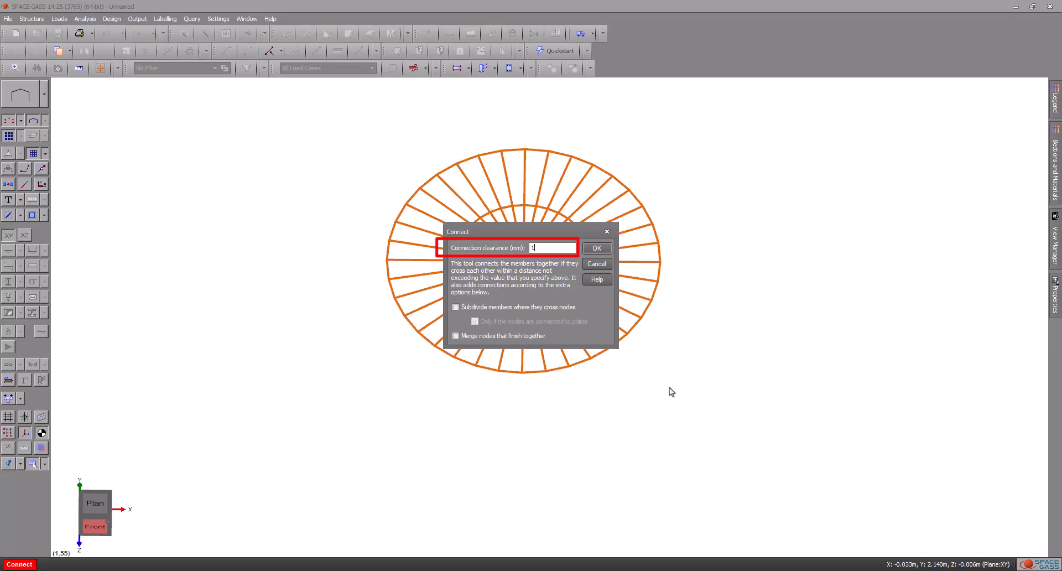
pyautogui.click(609, 251)
pyautogui.click(572, 316)
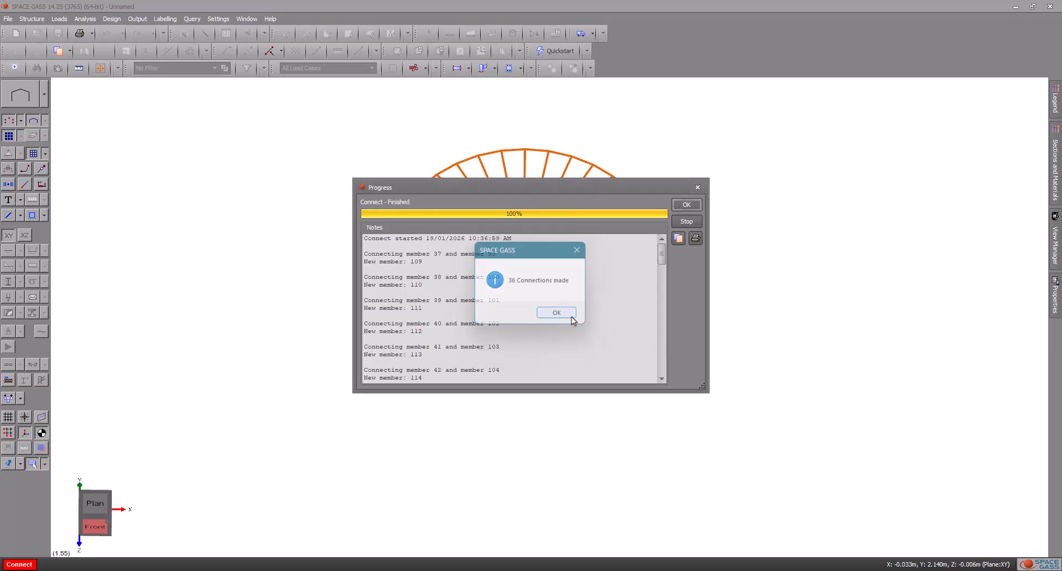
pyautogui.click(683, 208)
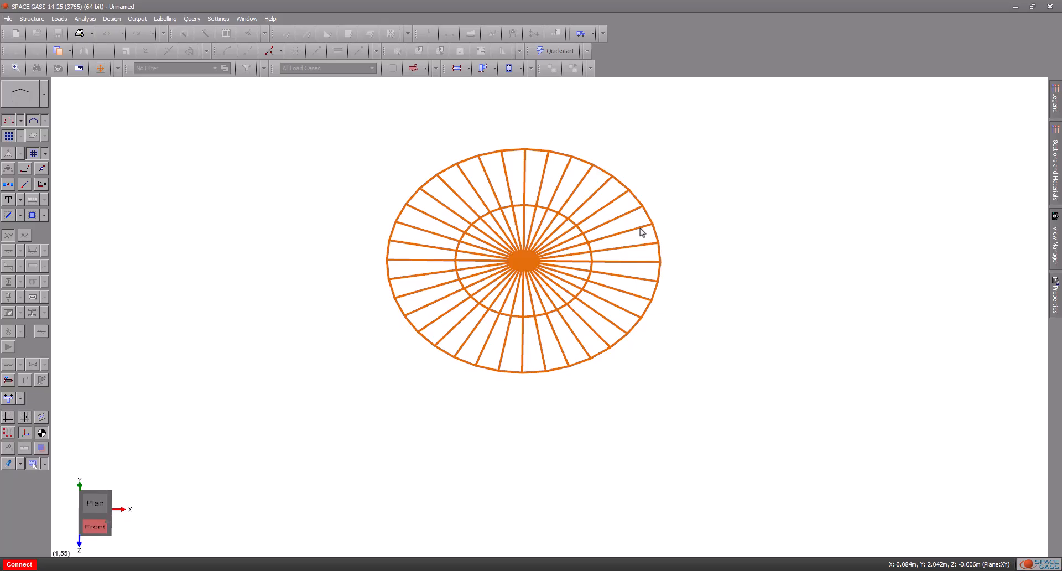
# Step: Generate a plate mesh from all the ring and spoke members with a default mesh size of 1 m
pyautogui.click(324, 132)
pyautogui.click(742, 411)
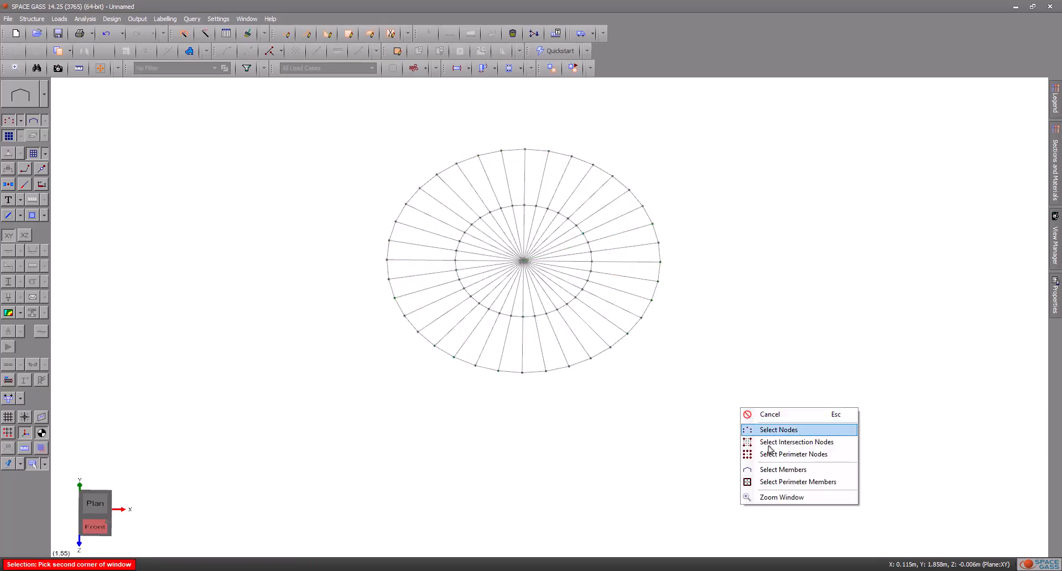
pyautogui.click(781, 469)
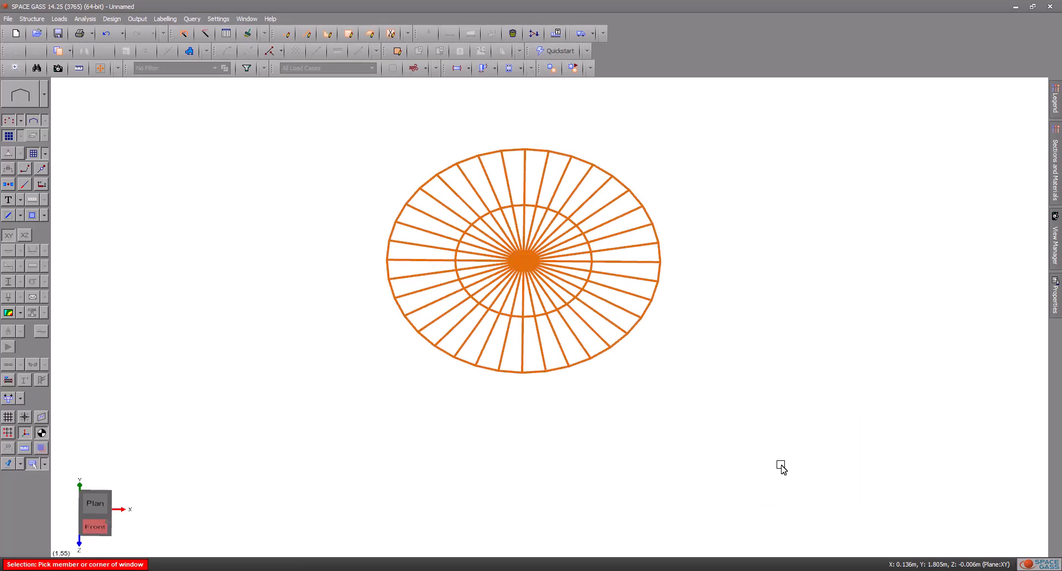
pyautogui.rightClick(431, 113)
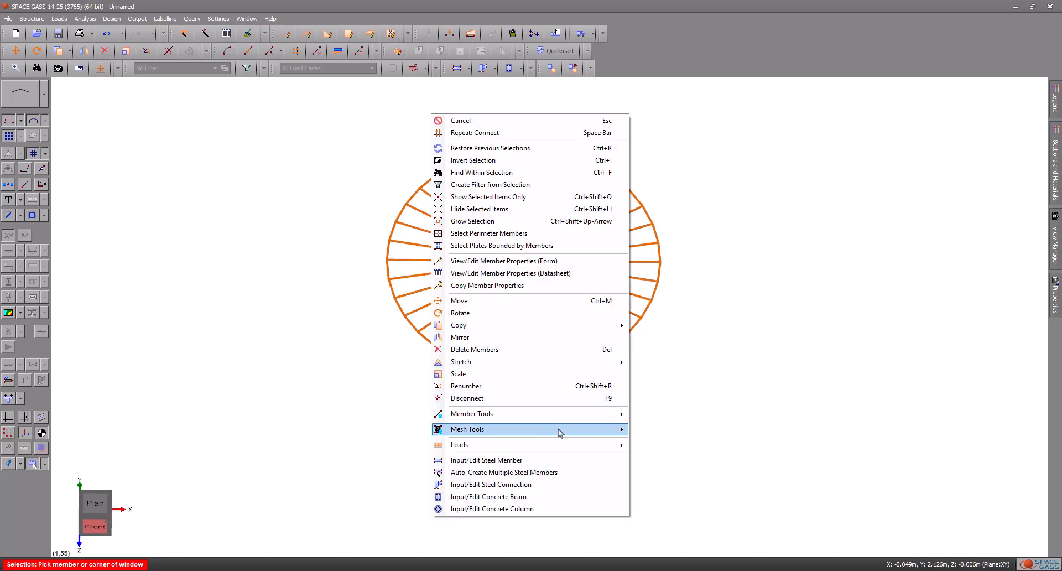
pyautogui.moveTo(564, 431)
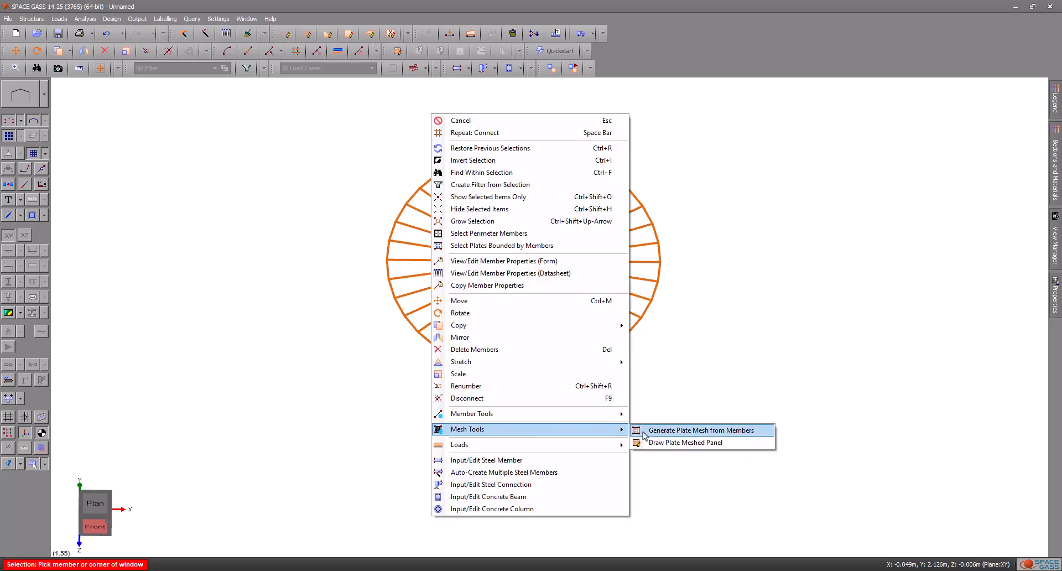
pyautogui.click(645, 432)
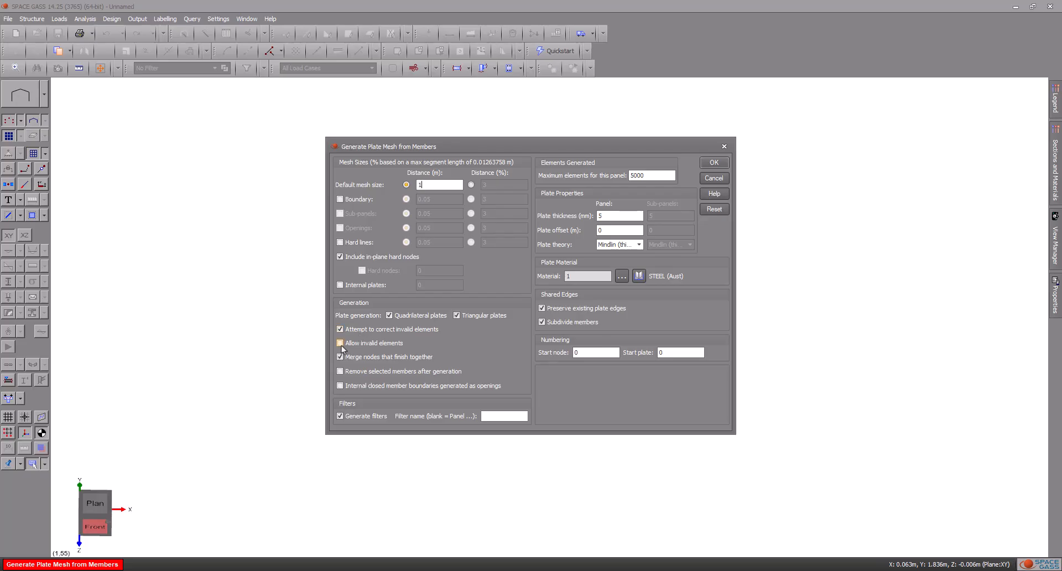
pyautogui.click(710, 168)
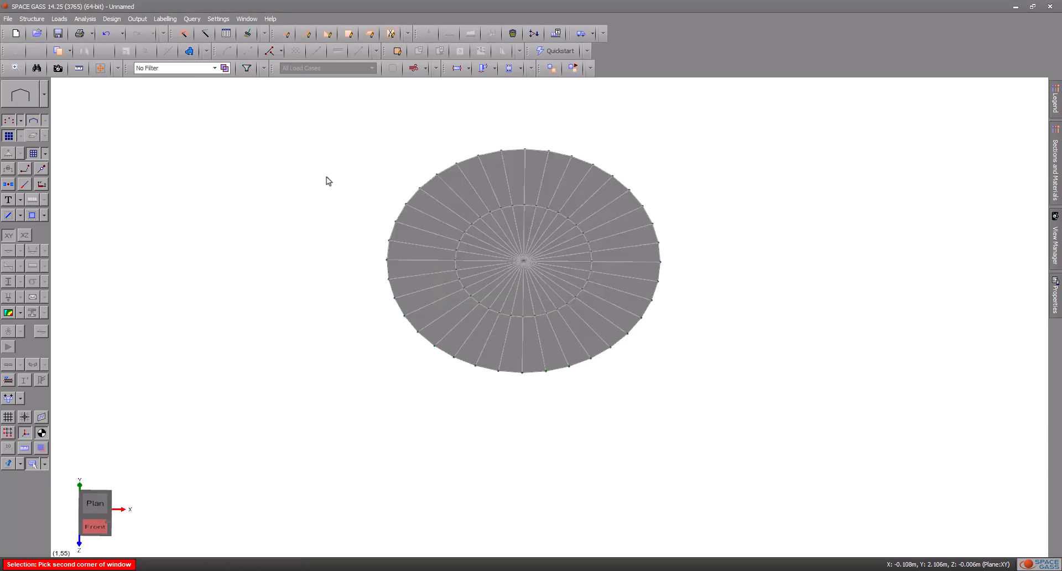
# Step: Delete all the members from the meshed disc, keeping its plates
pyautogui.click(320, 134)
pyautogui.click(747, 407)
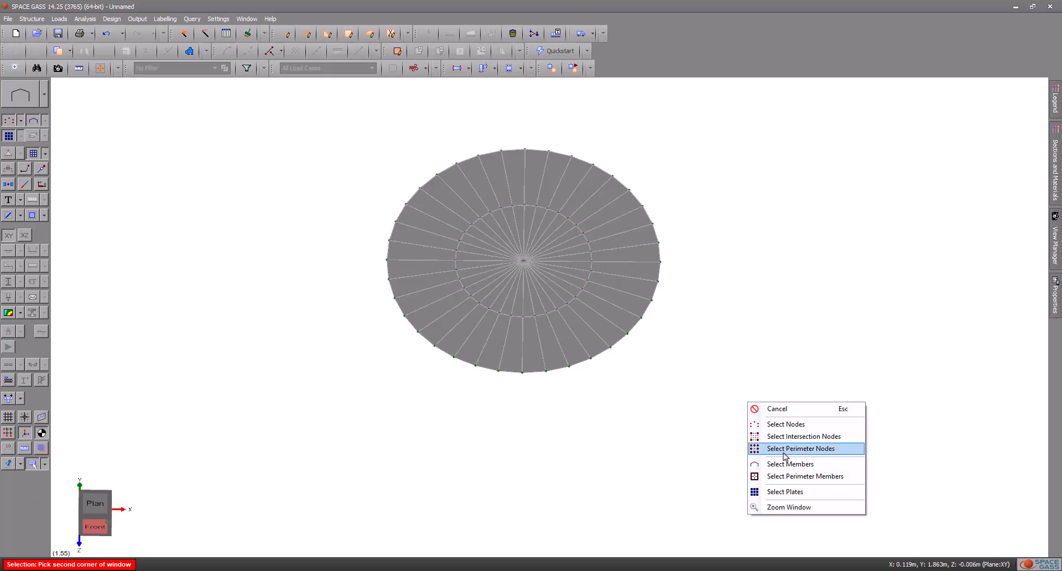
pyautogui.click(793, 471)
pyautogui.click(794, 471)
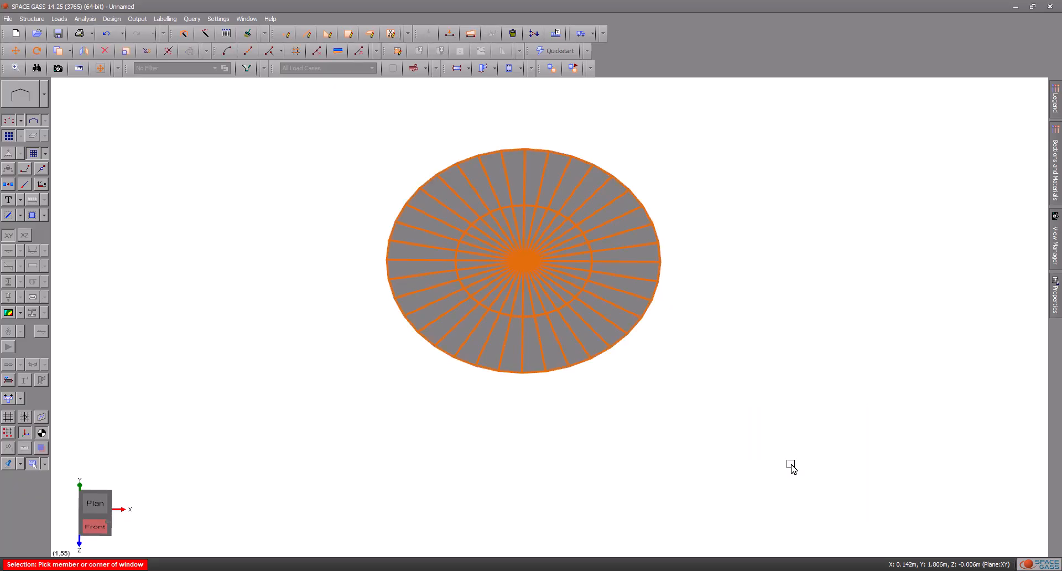
pyautogui.rightClick(389, 124)
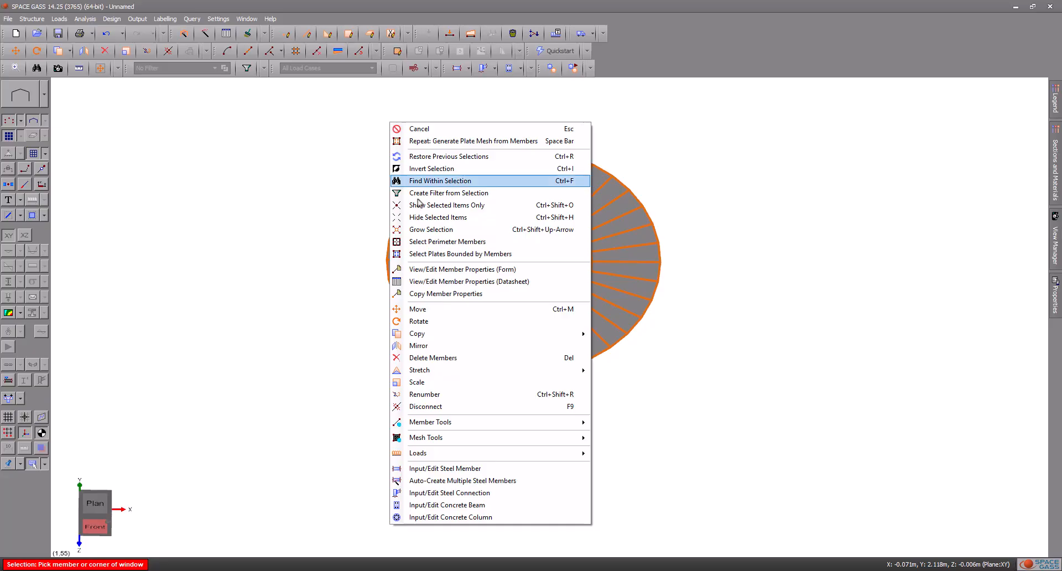
pyautogui.click(472, 358)
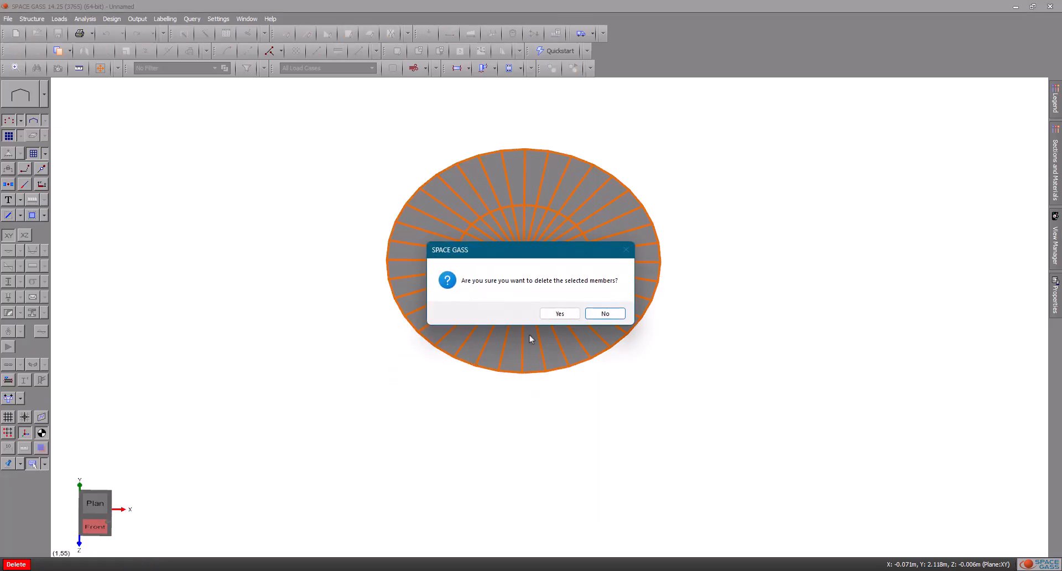
pyautogui.click(558, 314)
# Step: Stretch all the disc's nodes with Stretch (Option 2), anchored at the centre node, moving the rim 0.4 m vertically down
pyautogui.moveTo(379, 101); pyautogui.dragTo(387, 178)
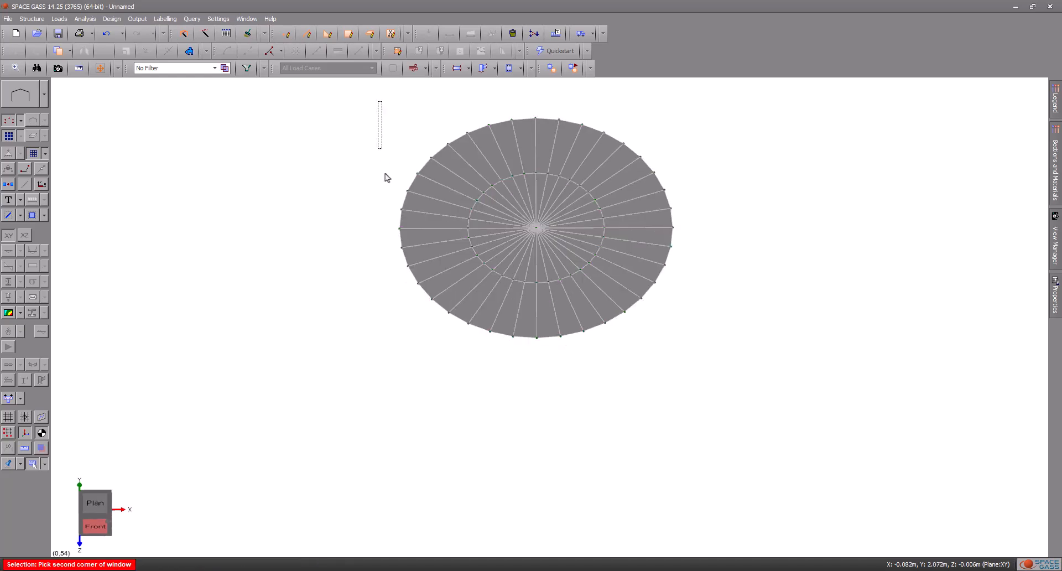
pyautogui.rightClick(708, 363)
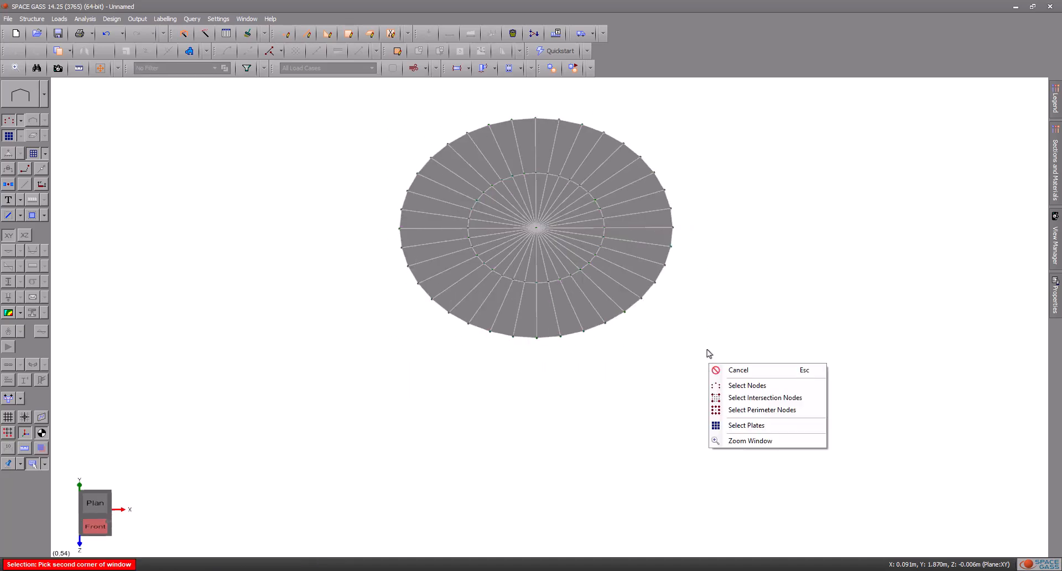
pyautogui.click(734, 385)
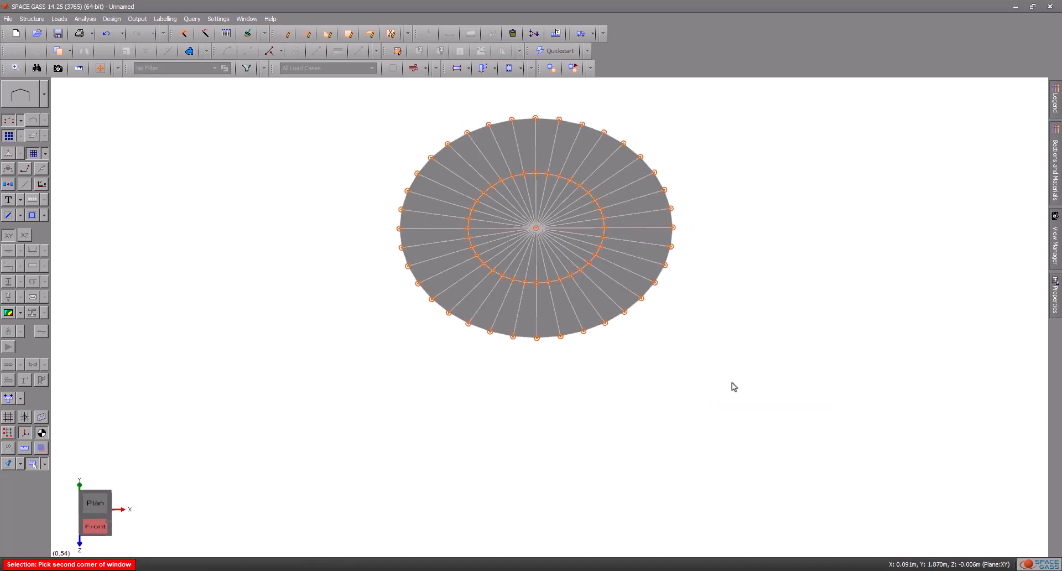
pyautogui.rightClick(380, 97)
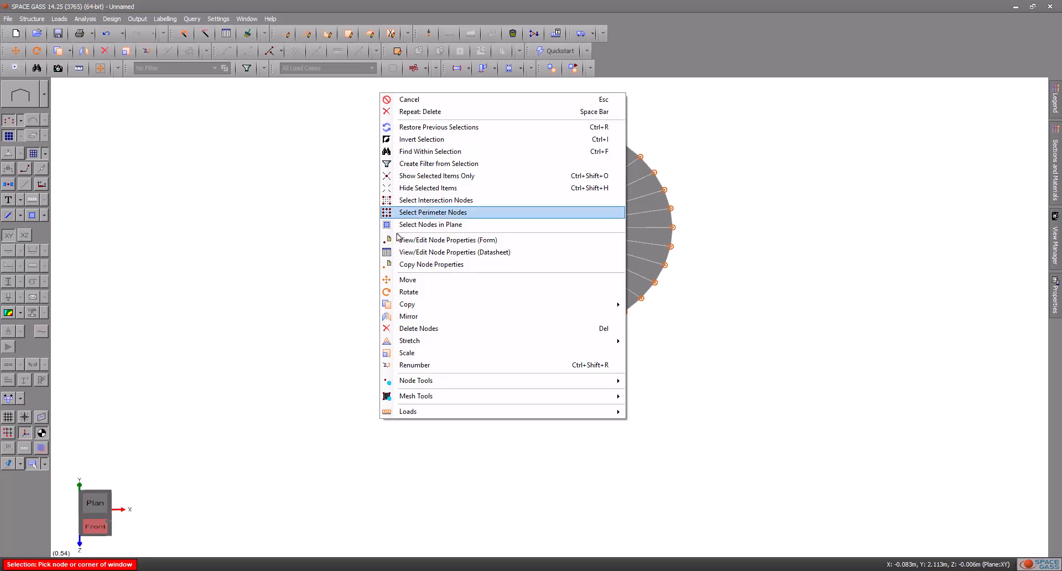
pyautogui.moveTo(411, 343)
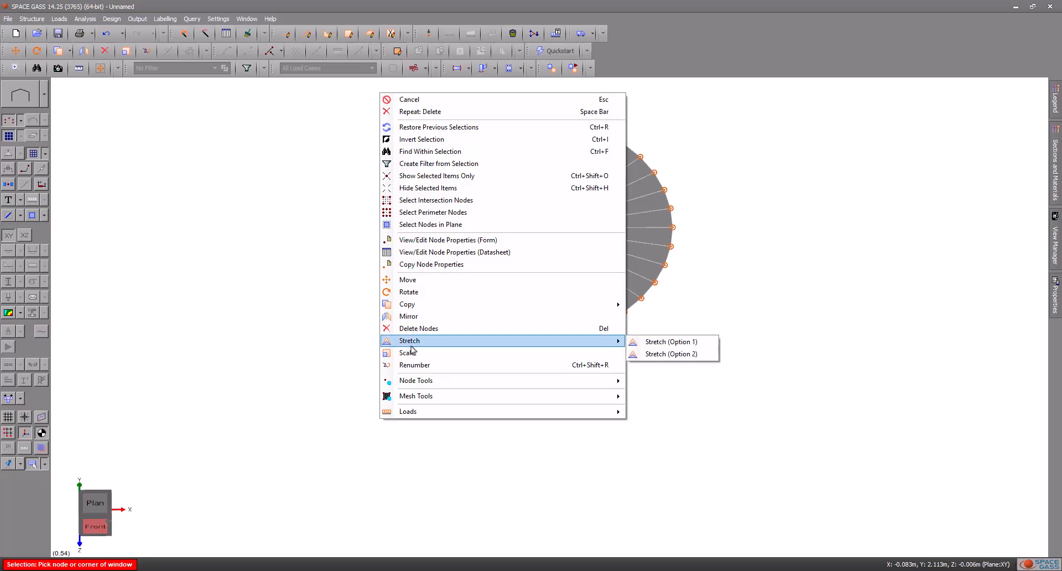
pyautogui.click(654, 355)
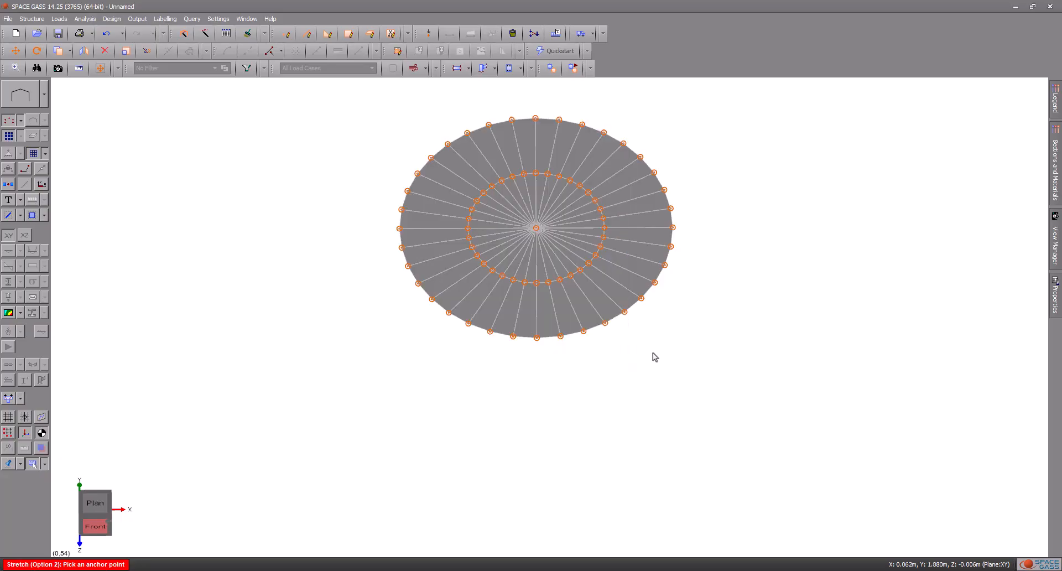
pyautogui.click(536, 228)
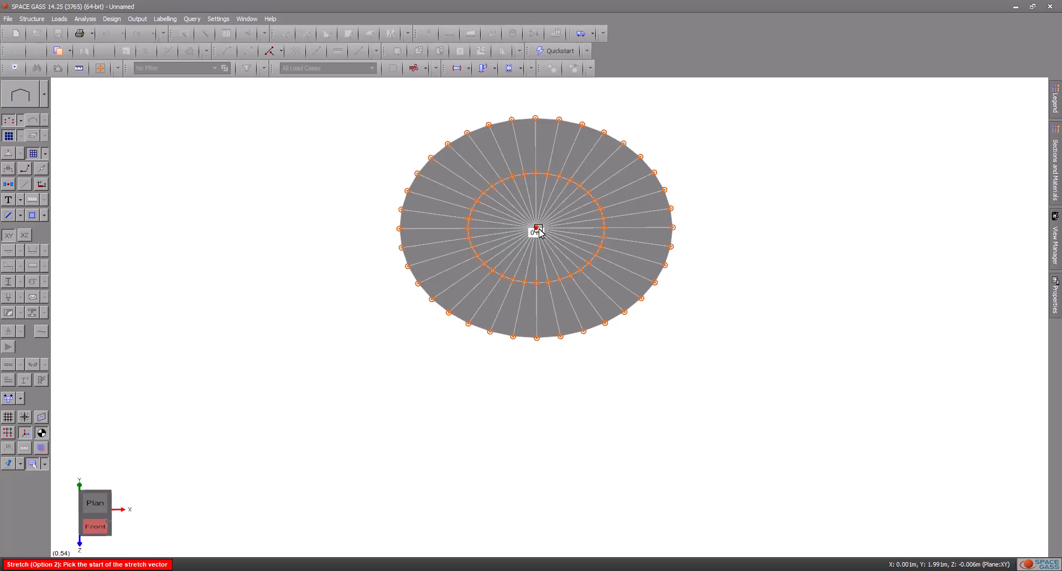
pyautogui.click(672, 228)
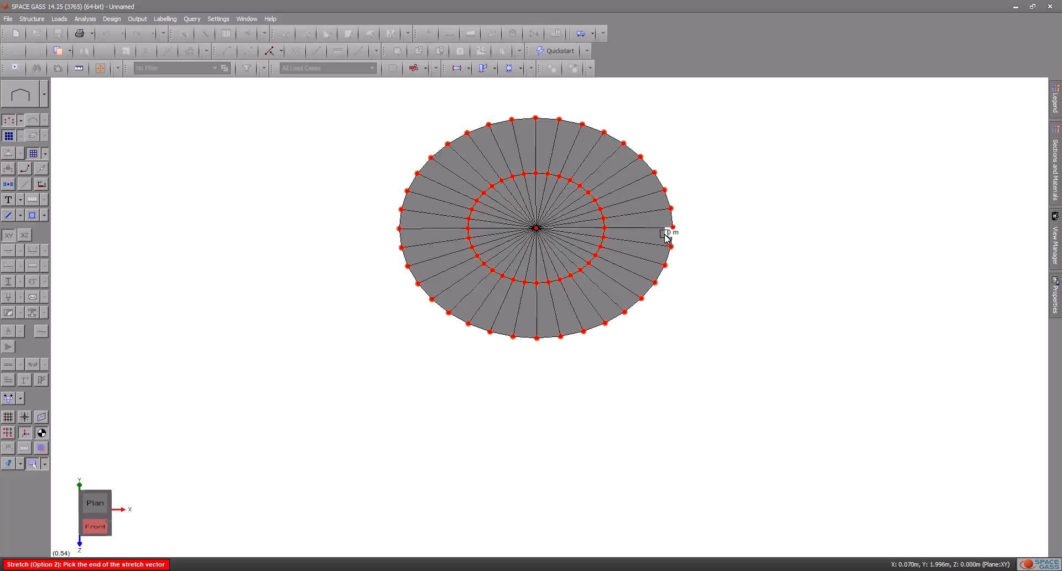
pyautogui.click(108, 525)
pyautogui.write('0')
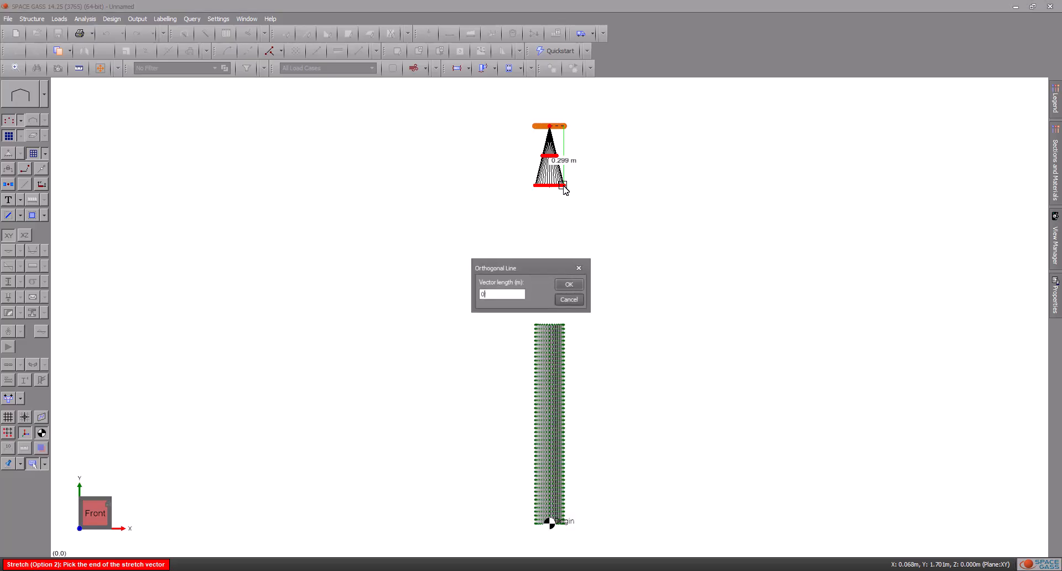
pyautogui.write('.4')
pyautogui.press('Return')
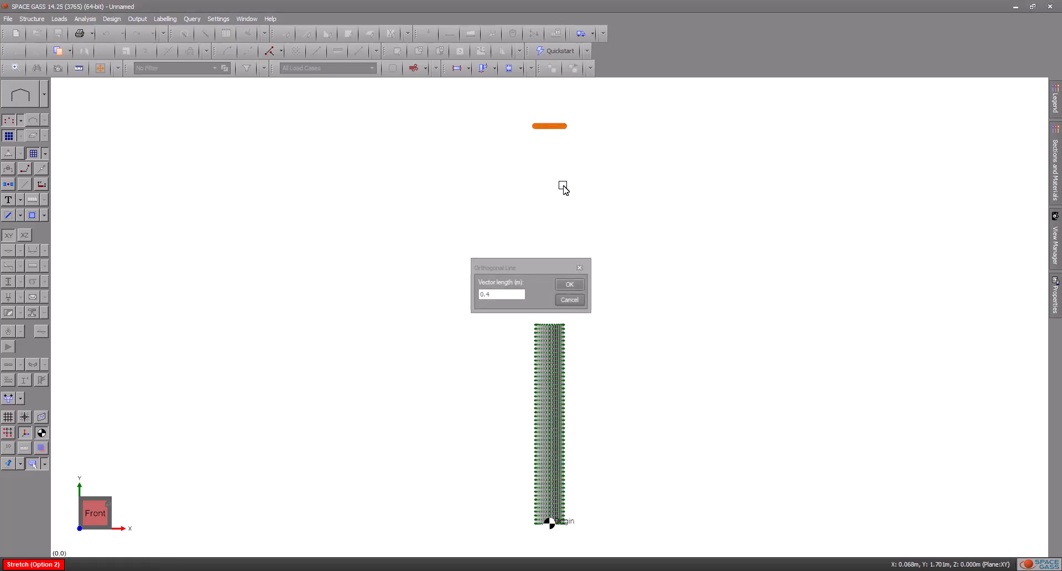
# Step: Delete the pointed upper half of the cone, all the plates above its middle ring
pyautogui.scroll(5, 590, 133)
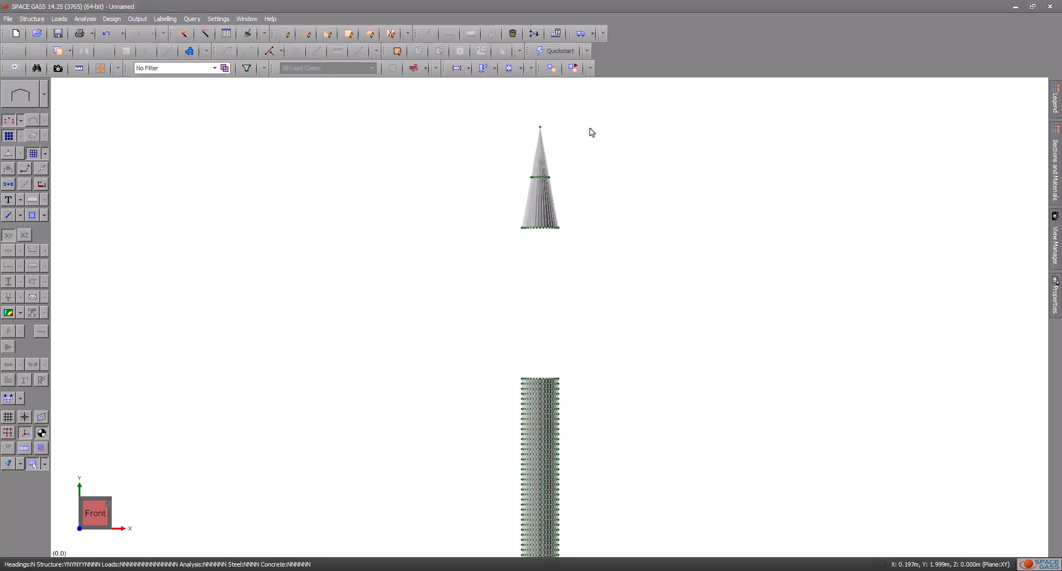
pyautogui.click(522, 232)
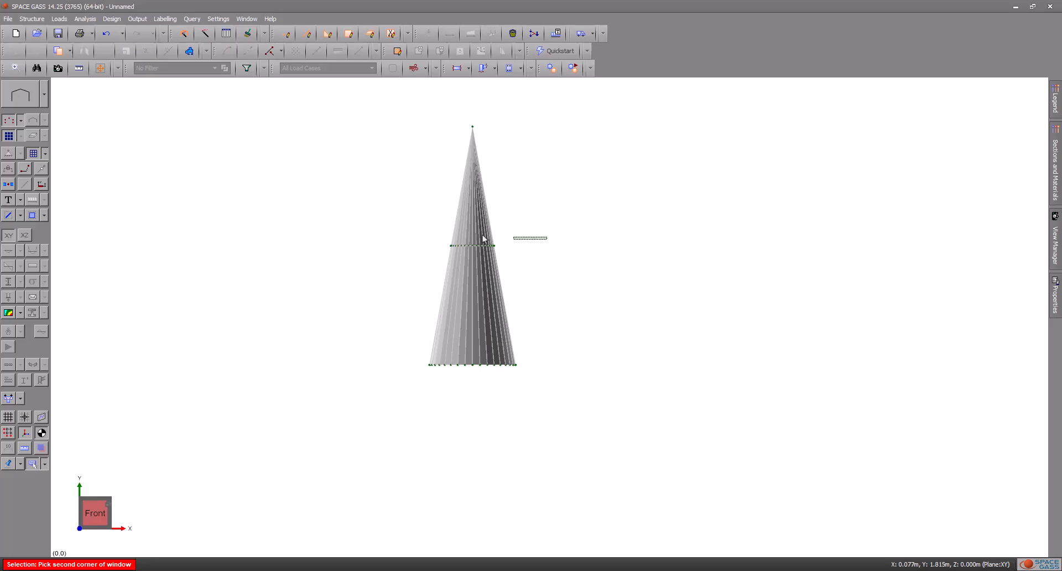
pyautogui.rightClick(414, 140)
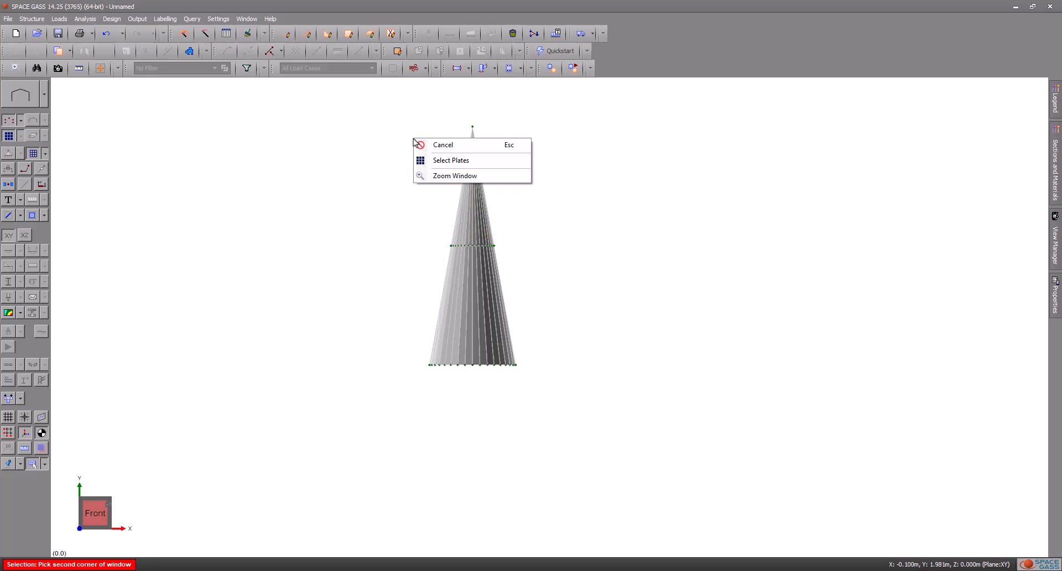
pyautogui.click(436, 161)
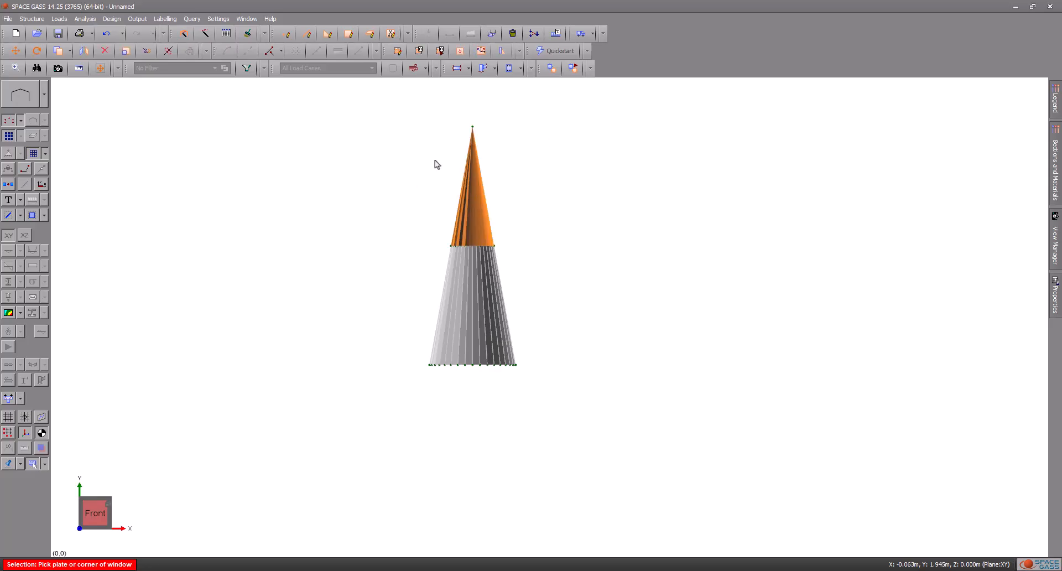
pyautogui.press('Delete')
pyautogui.click(546, 315)
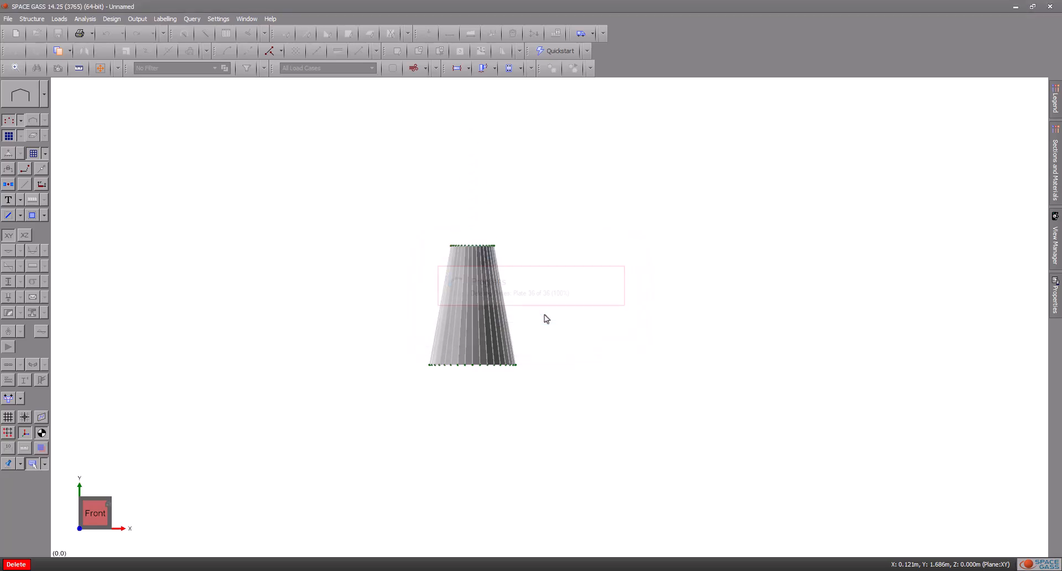
# Step: Move all the nodes of the tapered section 0.6 m straight down so its base ring meets the tube's top edge
pyautogui.moveTo(558, 177); pyautogui.dragTo(556, 216, button='middle')
pyautogui.moveTo(558, 240); pyautogui.dragTo(553, 168)
pyautogui.click(574, 382)
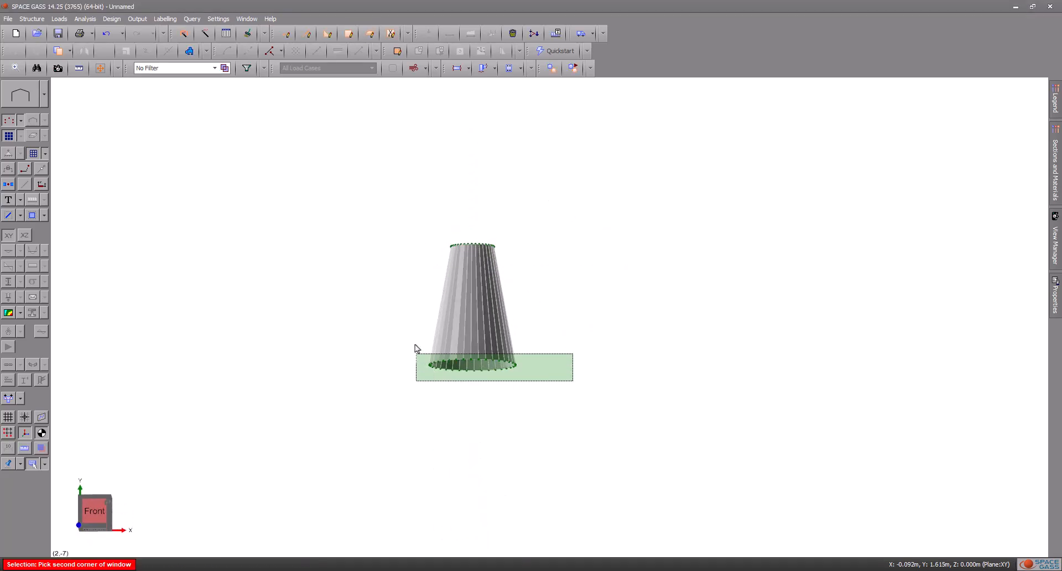
pyautogui.rightClick(374, 212)
pyautogui.click(421, 235)
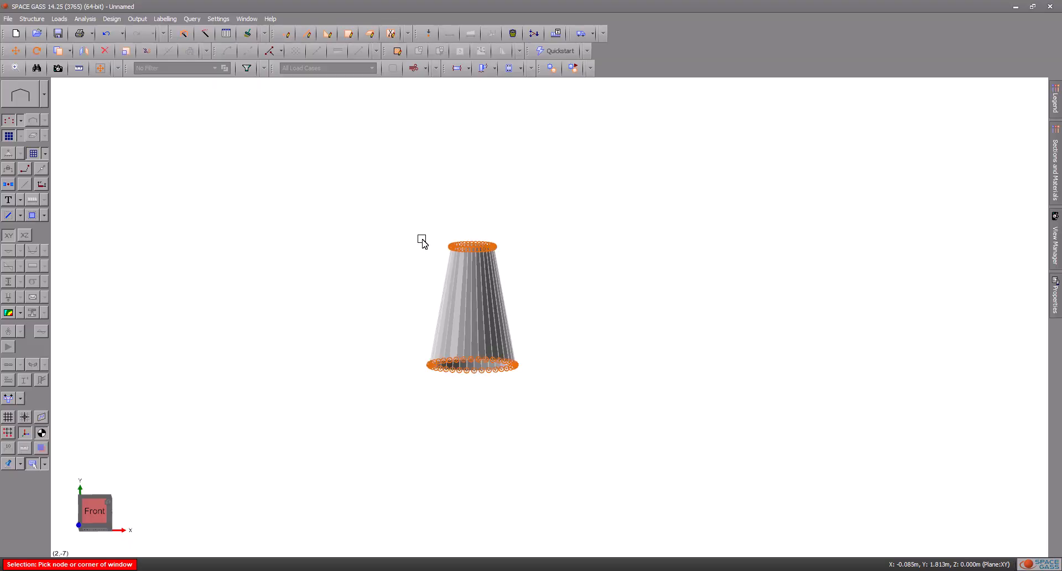
pyautogui.rightClick(413, 171)
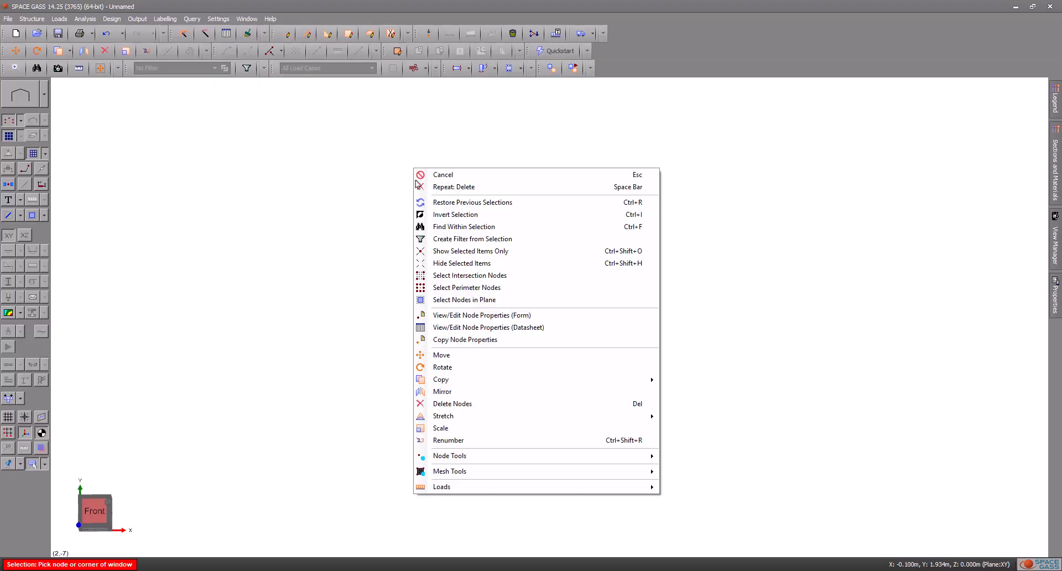
pyautogui.click(469, 355)
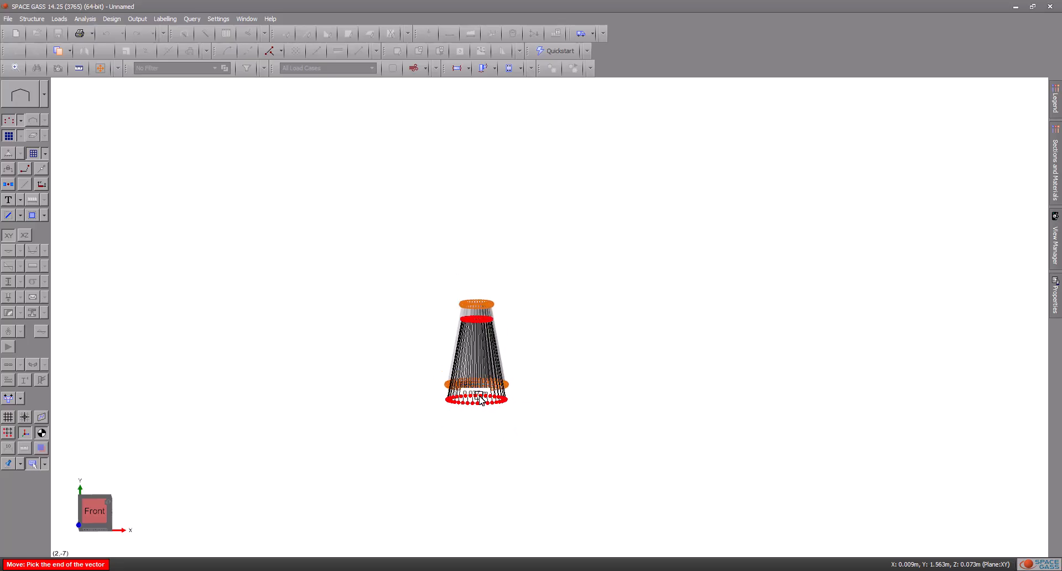
pyautogui.moveTo(478, 504); pyautogui.dragTo(473, 292, button='middle')
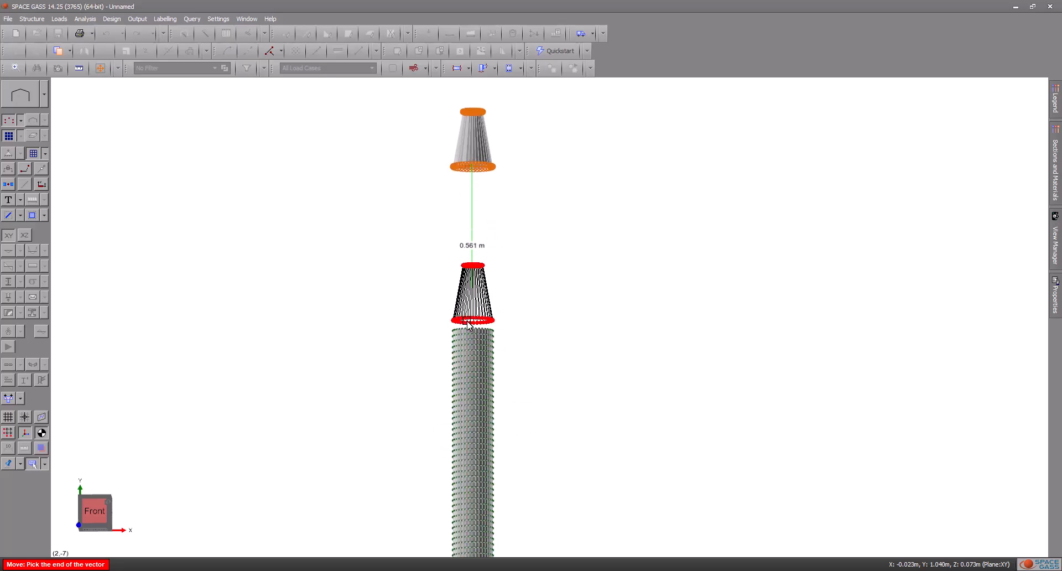
pyautogui.scroll(5, 469, 329)
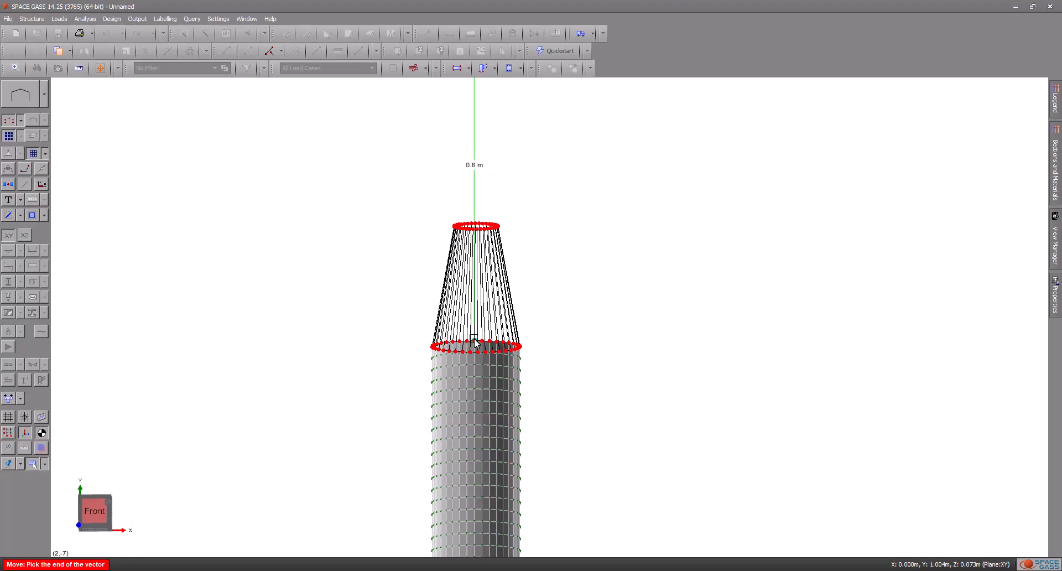
pyautogui.click(475, 340)
# Step: Copy two adjacent nodes of the tapered section's top edge to a location 0.5 m vertically above
pyautogui.moveTo(612, 270)
pyautogui.keyDown('shift'); pyautogui.mouseDown(button='middle')
pyautogui.moveTo(603, 313)
pyautogui.moveTo(617, 380)
pyautogui.moveTo(604, 273)
pyautogui.mouseUp(button='middle'); pyautogui.keyUp('shift')
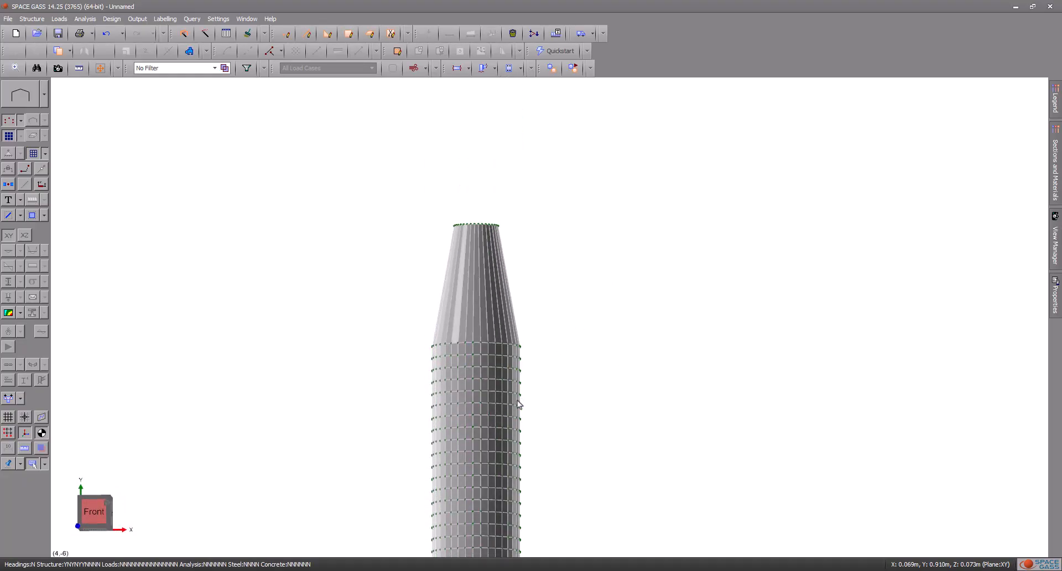
pyautogui.moveTo(553, 390); pyautogui.dragTo(591, 369, button='middle')
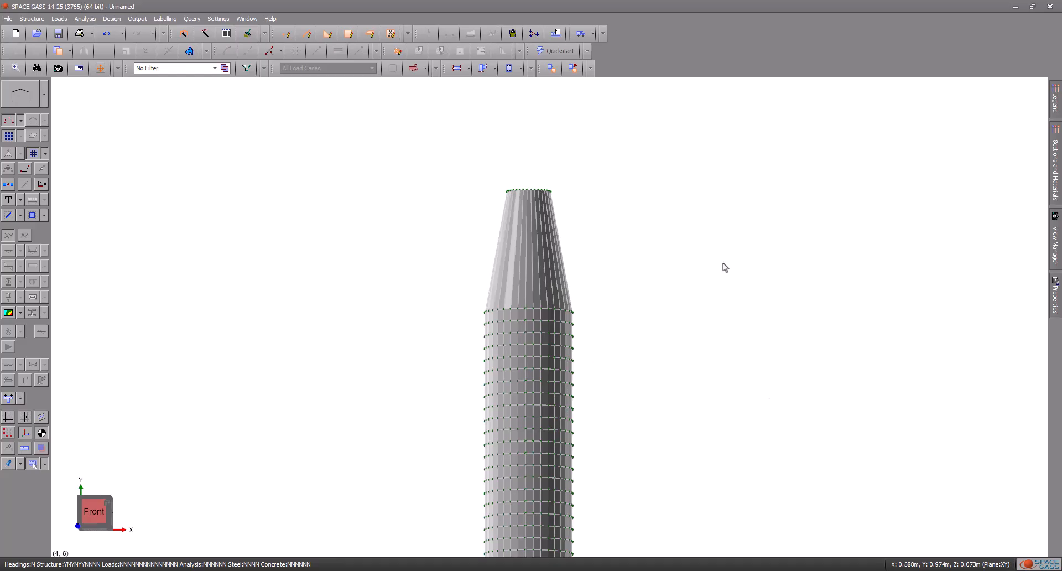
pyautogui.scroll(1, 611, 179)
pyautogui.scroll(4, 481, 194)
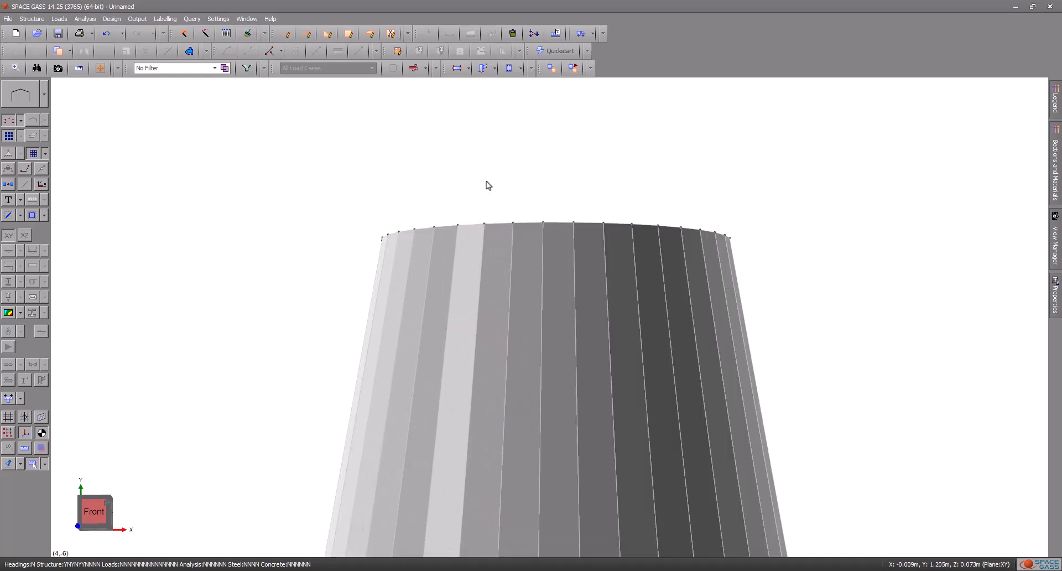
pyautogui.click(555, 223)
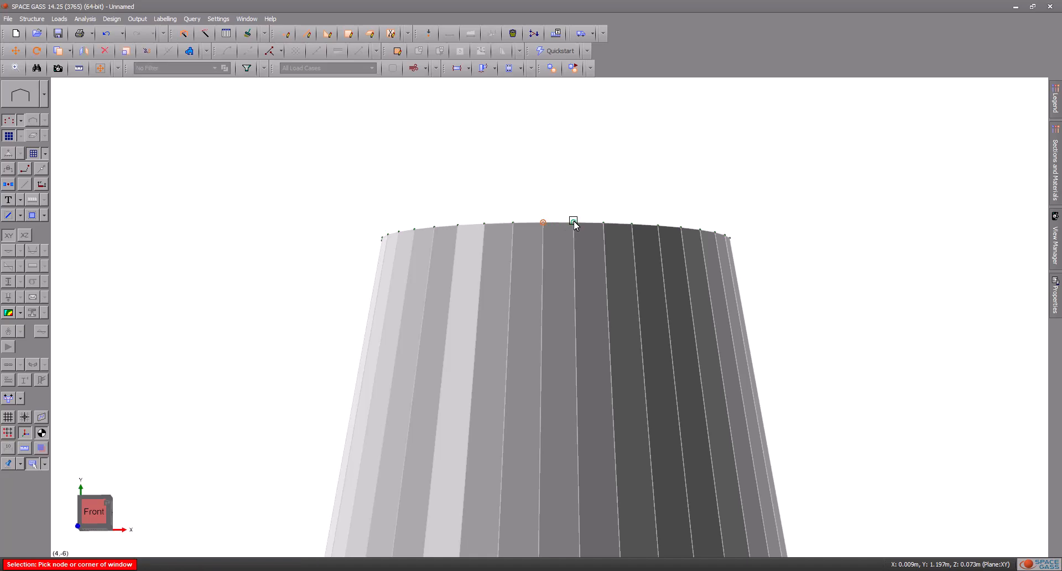
pyautogui.click(573, 223)
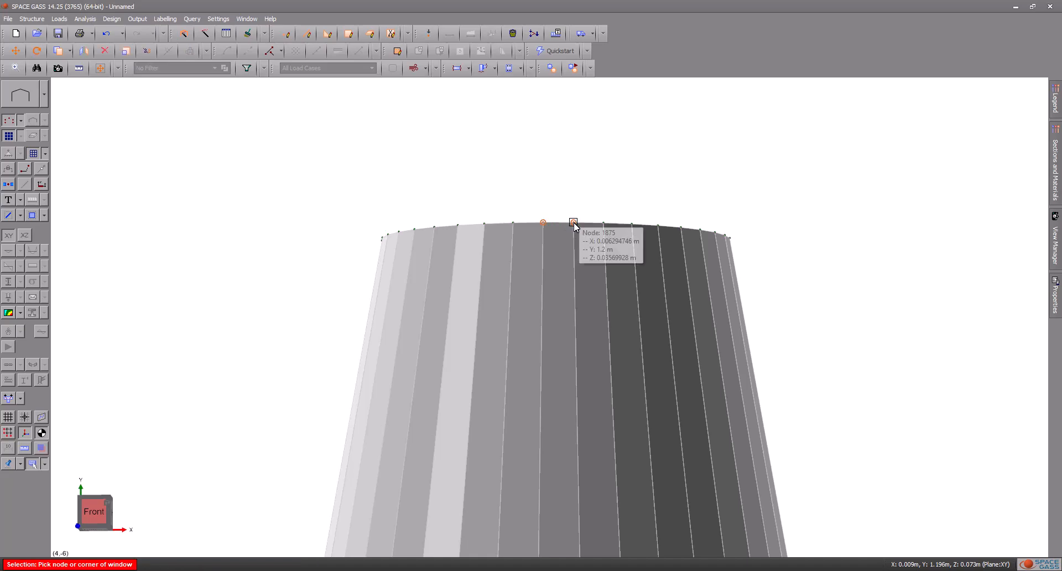
pyautogui.rightClick(590, 142)
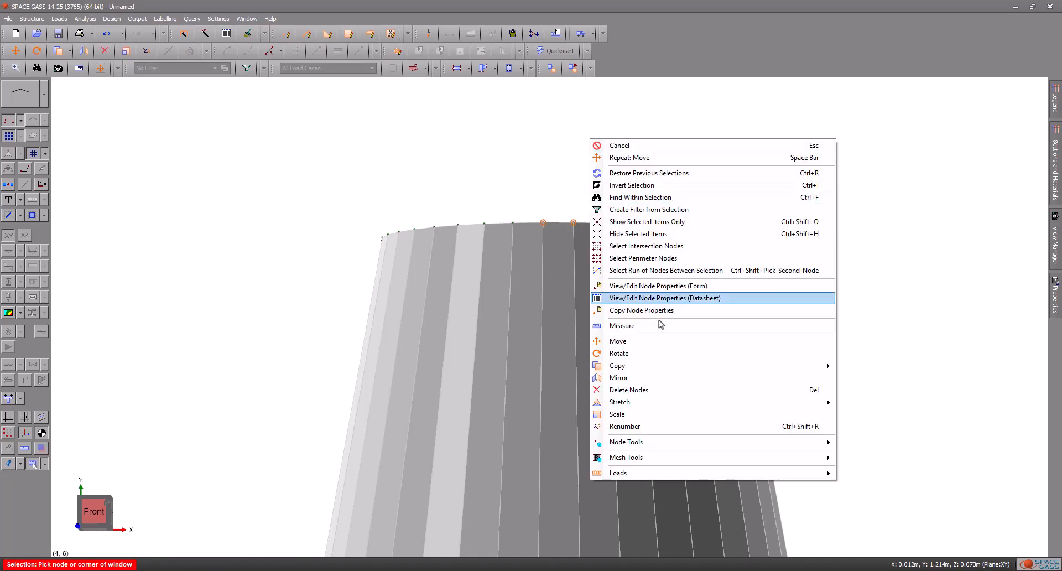
pyautogui.moveTo(686, 368)
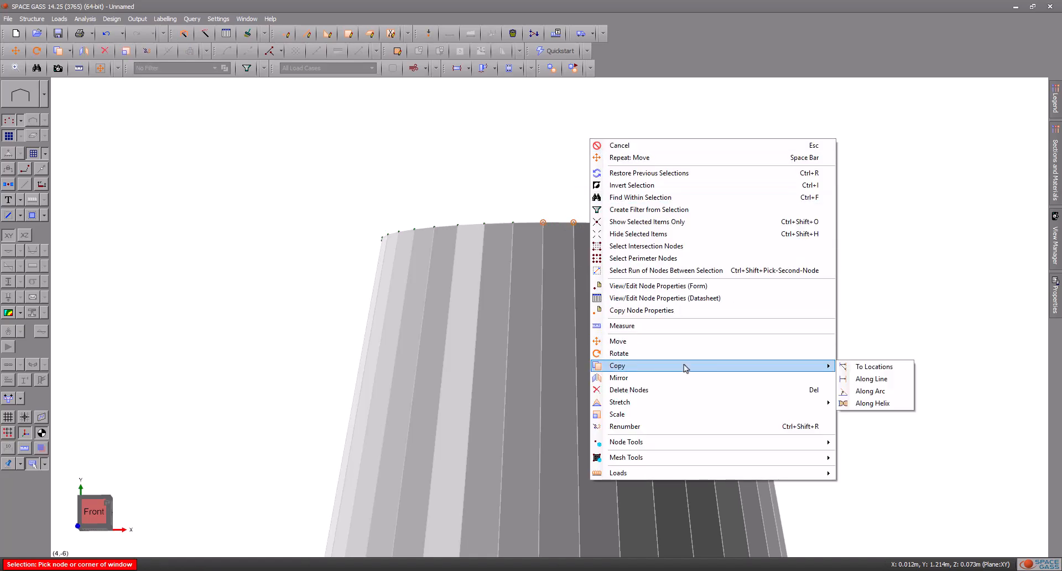
pyautogui.click(872, 366)
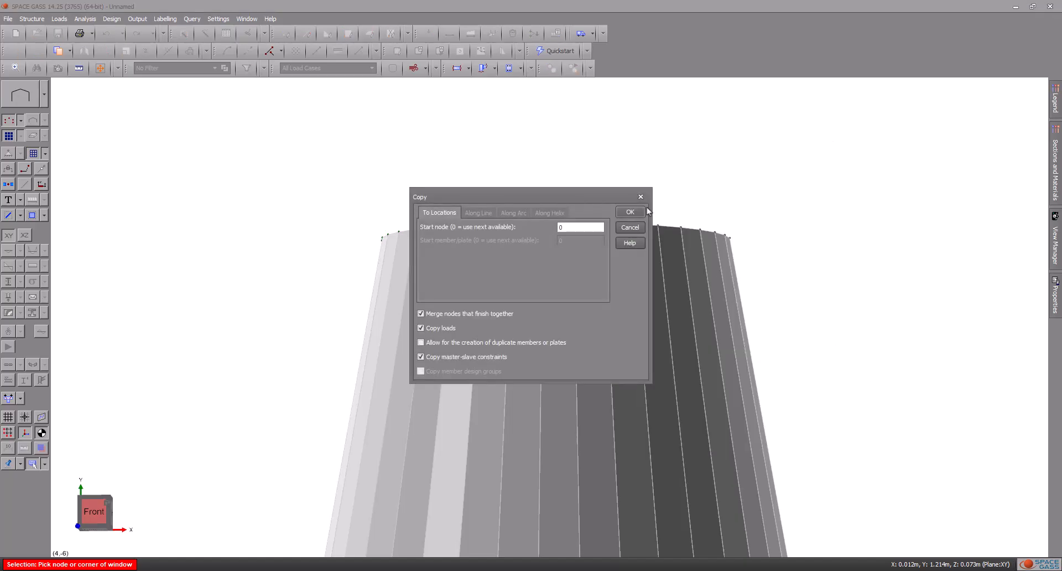
pyautogui.click(630, 213)
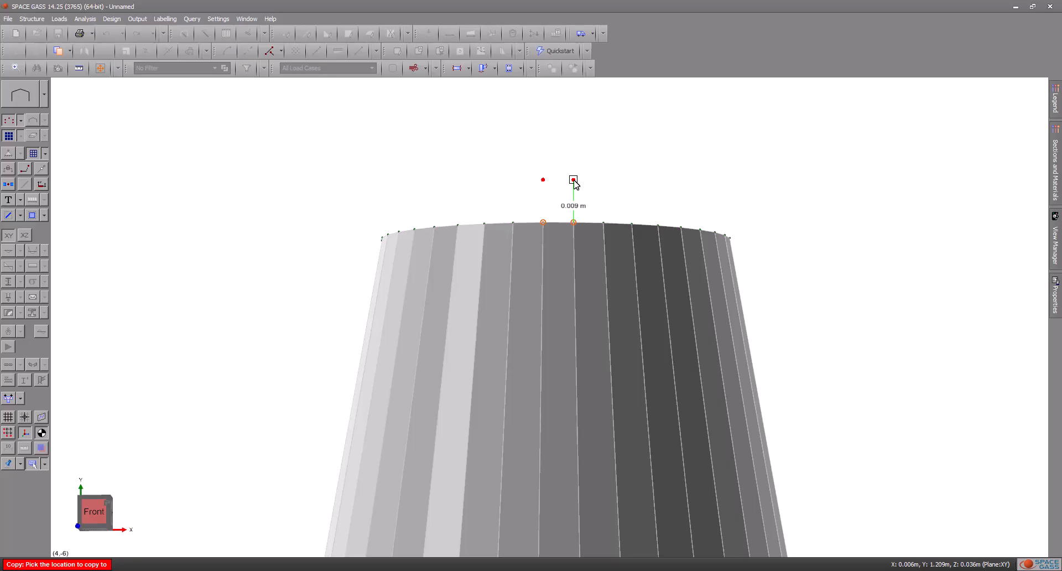
pyautogui.write('0.5')
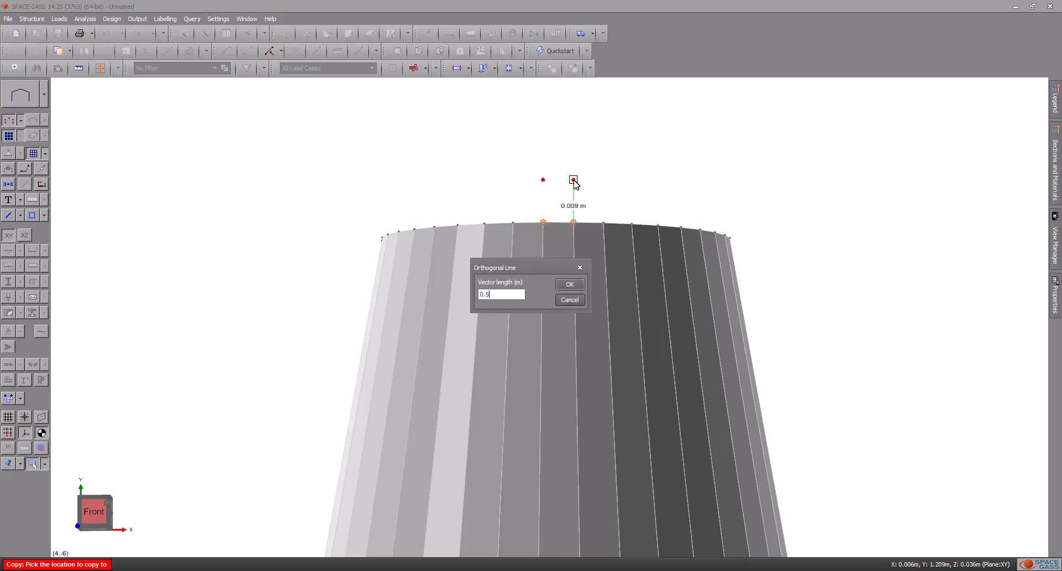
pyautogui.press('Return')
# Step: Draw a quadrilateral plate between the two copied nodes and the two top-edge nodes below them, accepting the default thickness
pyautogui.scroll(-5, 571, 180)
pyautogui.moveTo(654, 127); pyautogui.dragTo(605, 388, button='middle')
pyautogui.scroll(-3, 605, 386)
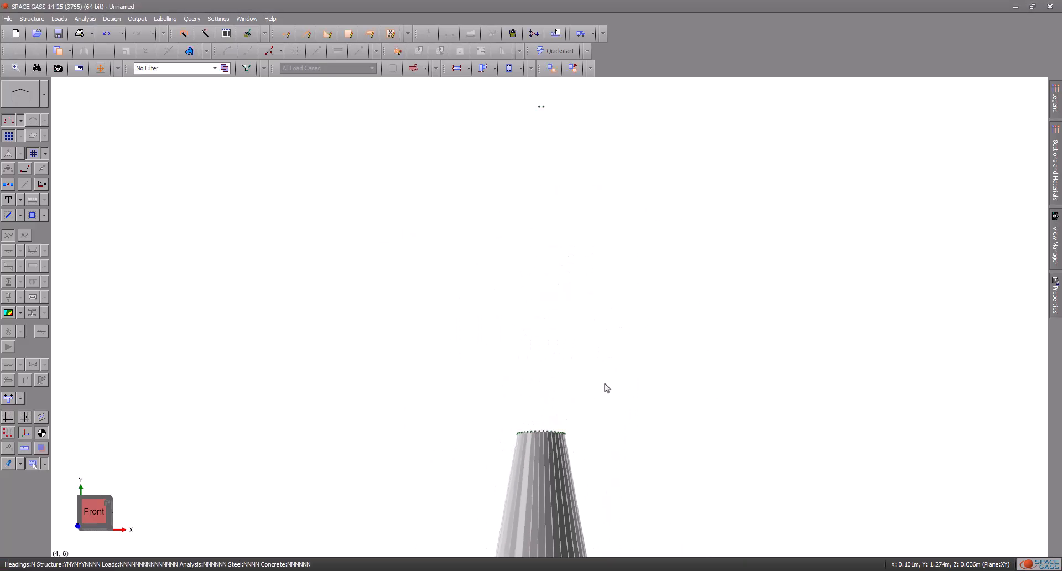
pyautogui.click(348, 34)
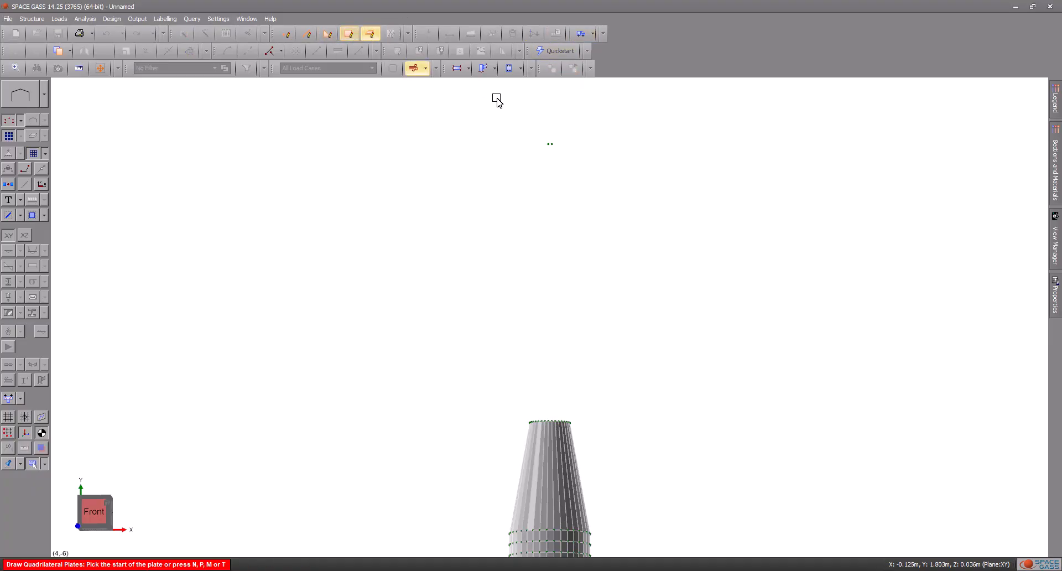
pyautogui.scroll(3, 561, 148)
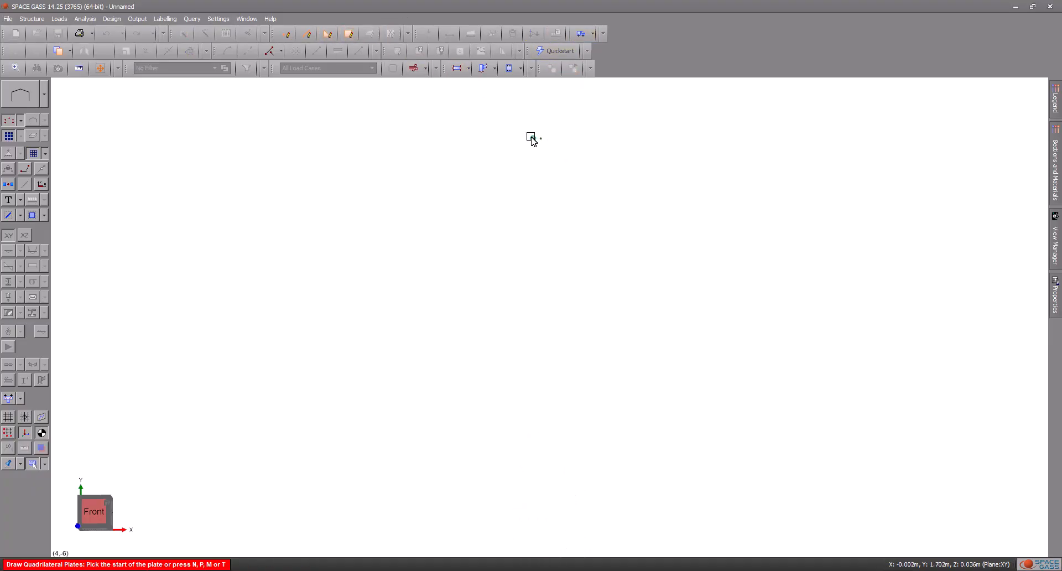
pyautogui.click(540, 140)
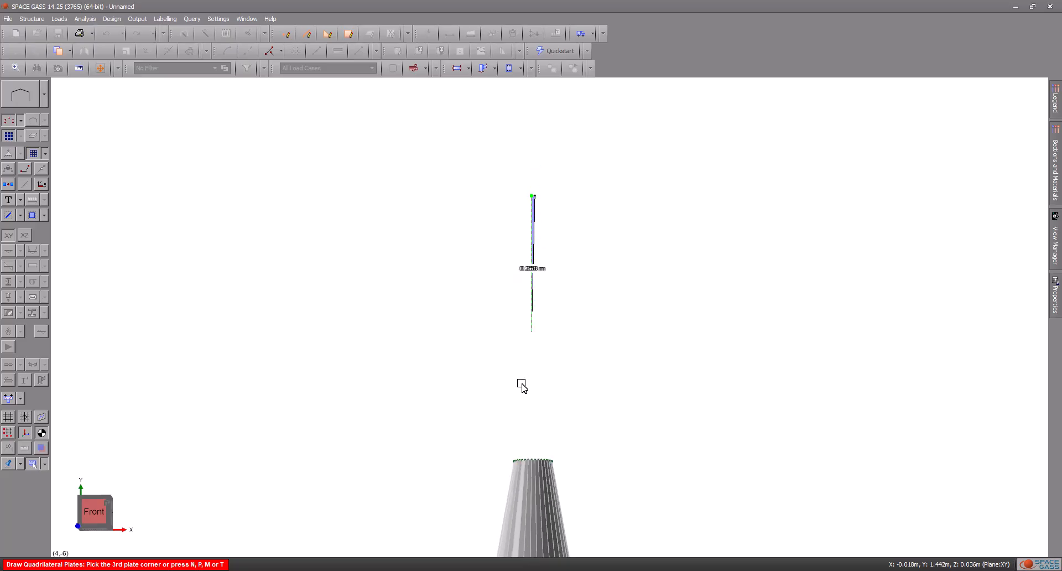
pyautogui.scroll(2, 535, 464)
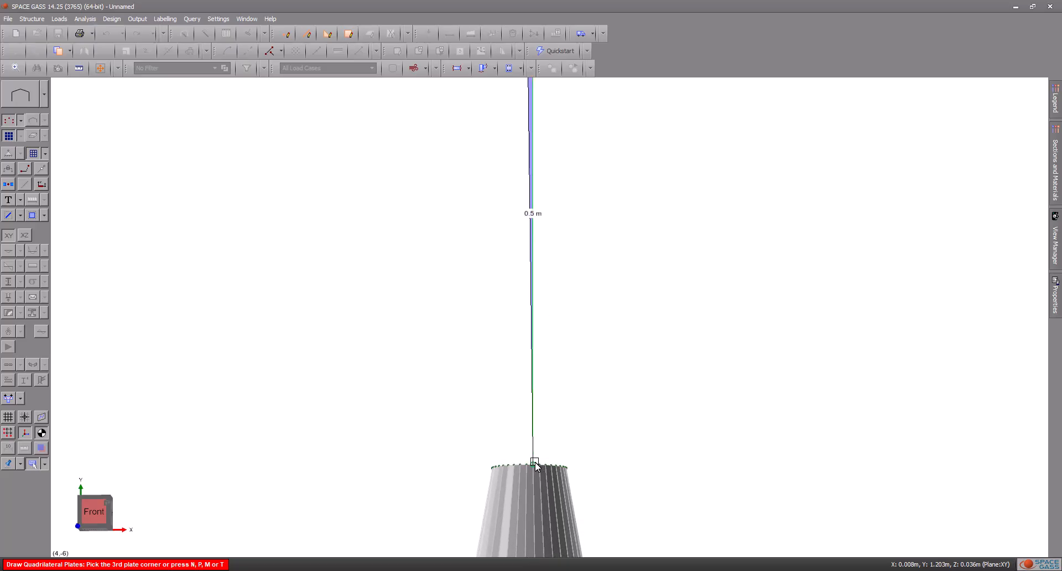
pyautogui.click(527, 466)
pyautogui.click(527, 466)
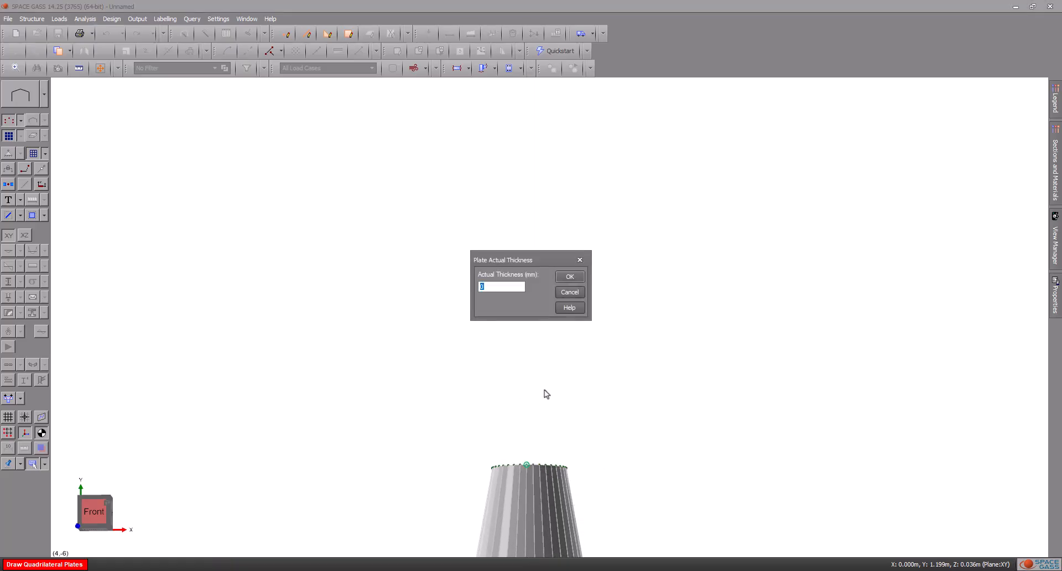
pyautogui.press('Return')
# Step: Copy the tall plate above the tapered section along an arc about the Y axis, with 35 extra copies at 10° increments, centred on 0,0,0
pyautogui.scroll(-2, 616, 301)
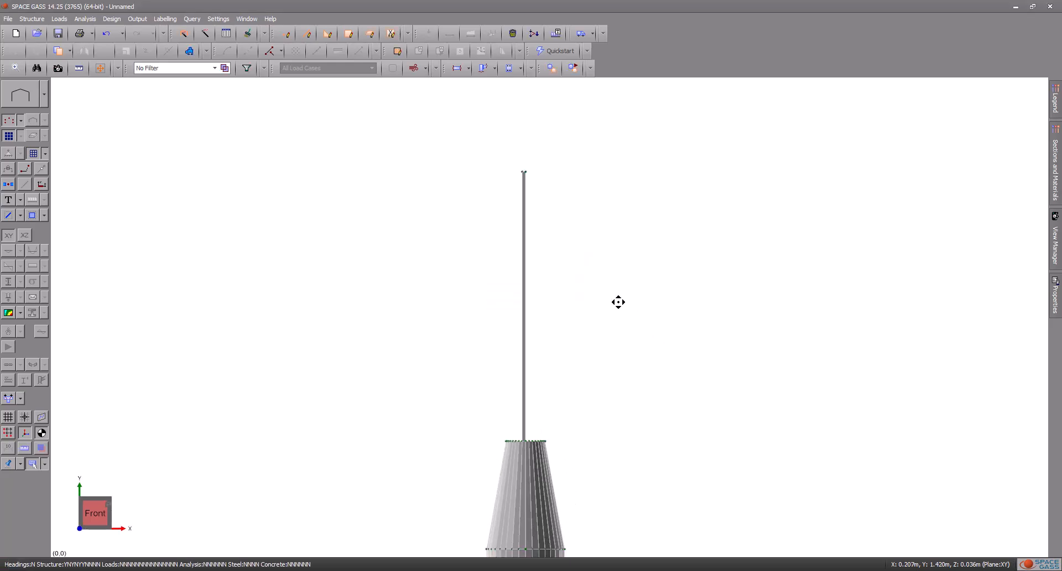
pyautogui.moveTo(617, 301); pyautogui.dragTo(583, 280, button='middle')
pyautogui.scroll(5, 459, 390)
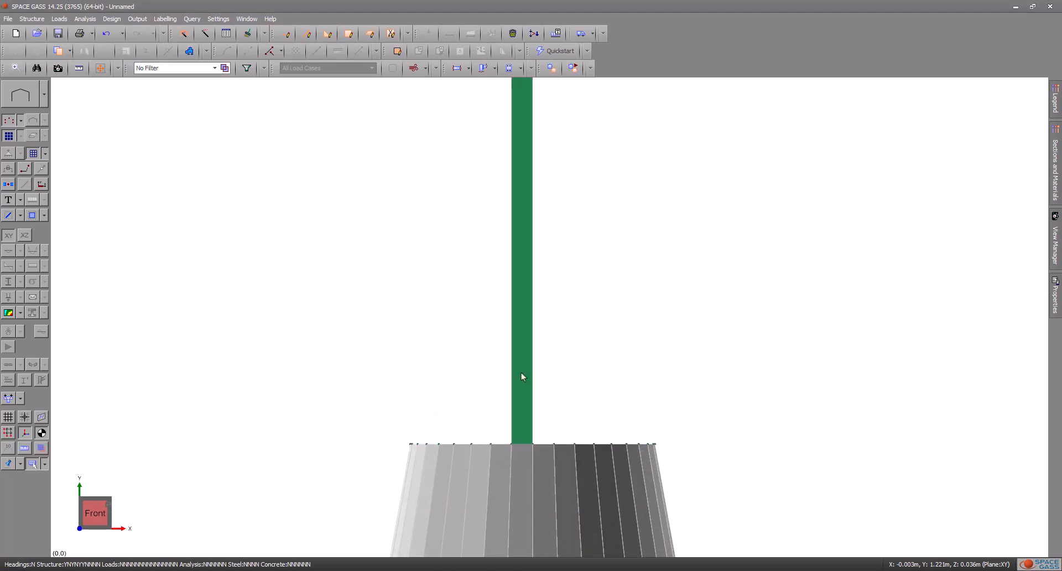
pyautogui.click(520, 372)
pyautogui.rightClick(520, 371)
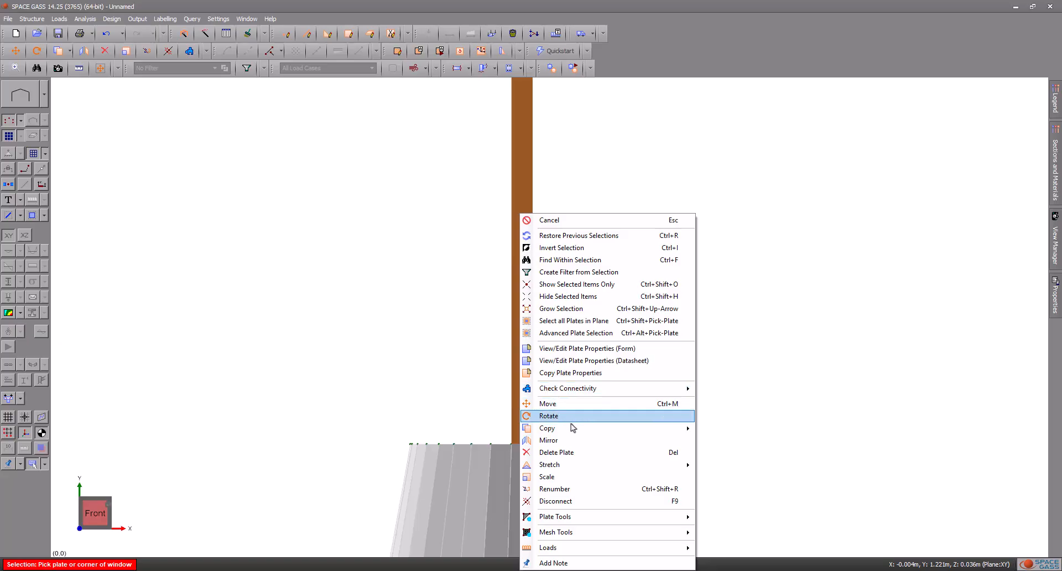
pyautogui.moveTo(575, 430)
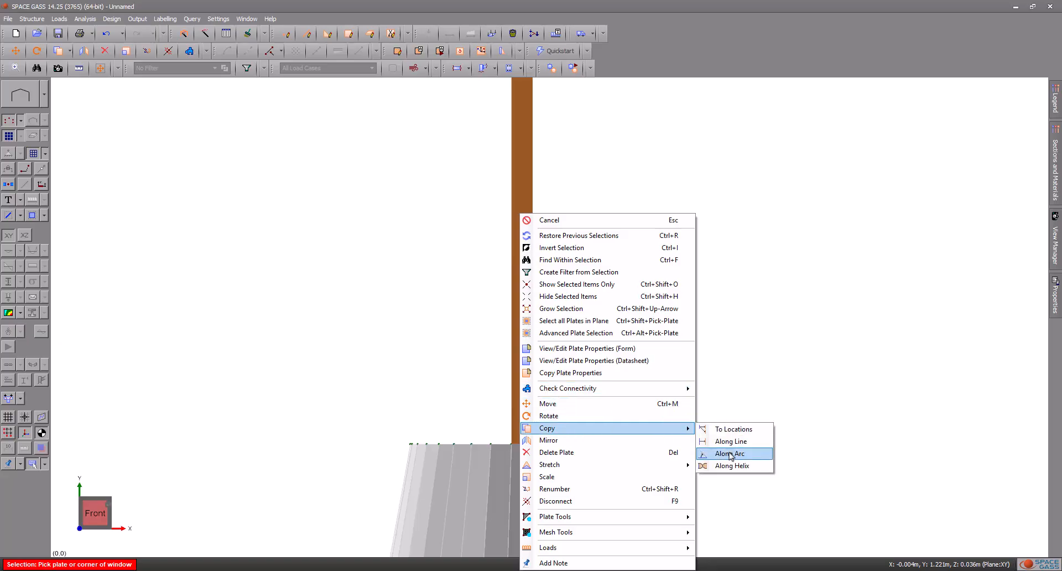
pyautogui.click(730, 453)
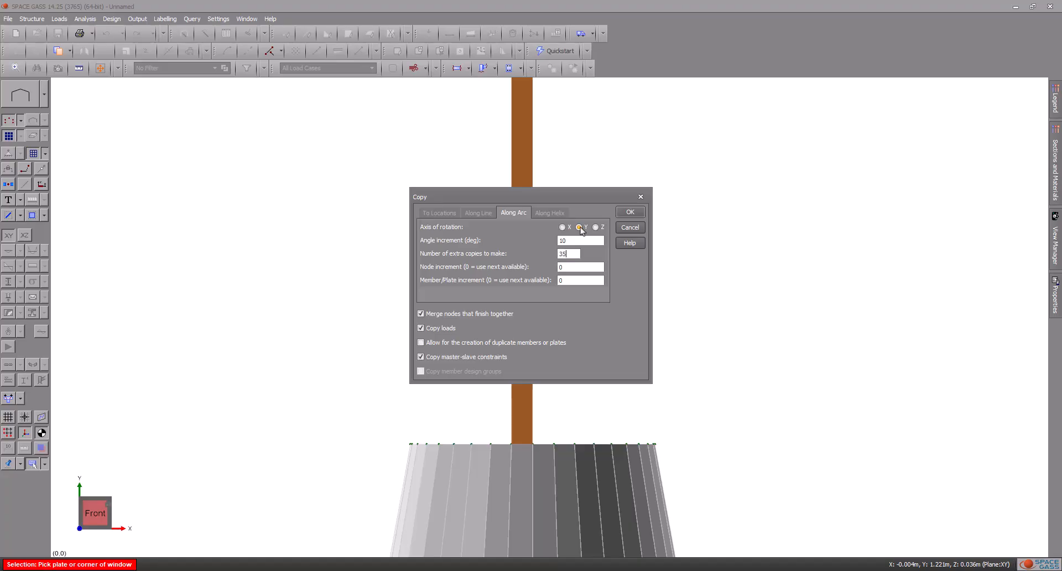
pyautogui.click(640, 212)
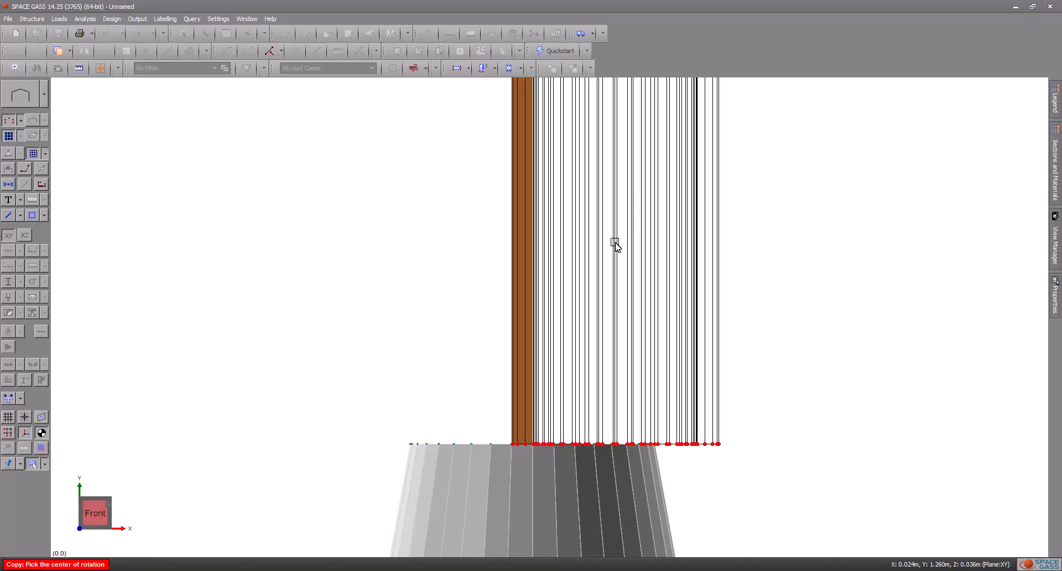
pyautogui.scroll(-3, 625, 248)
pyautogui.scroll(-5, 625, 246)
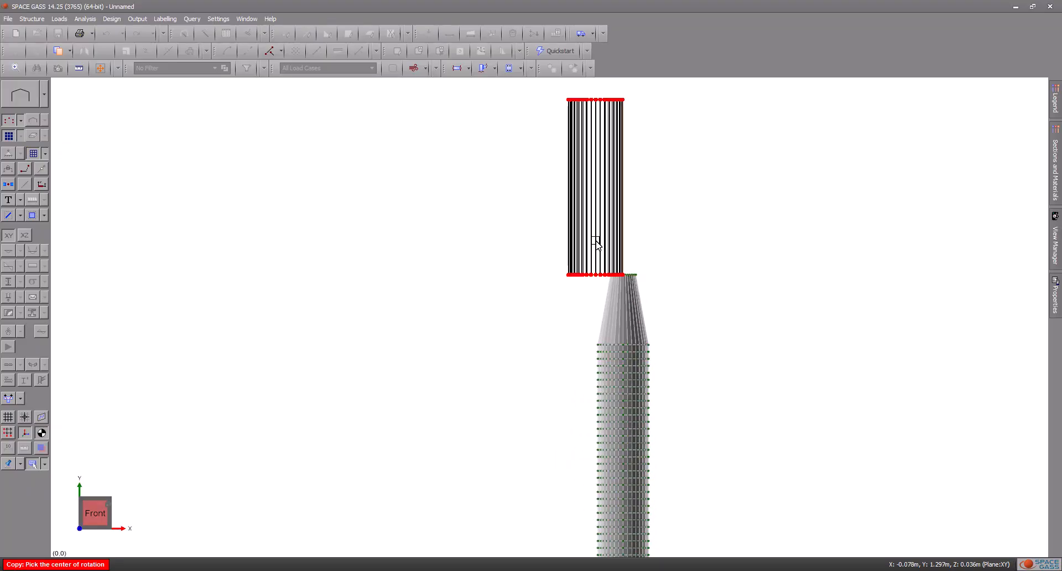
pyautogui.write('0,0,0')
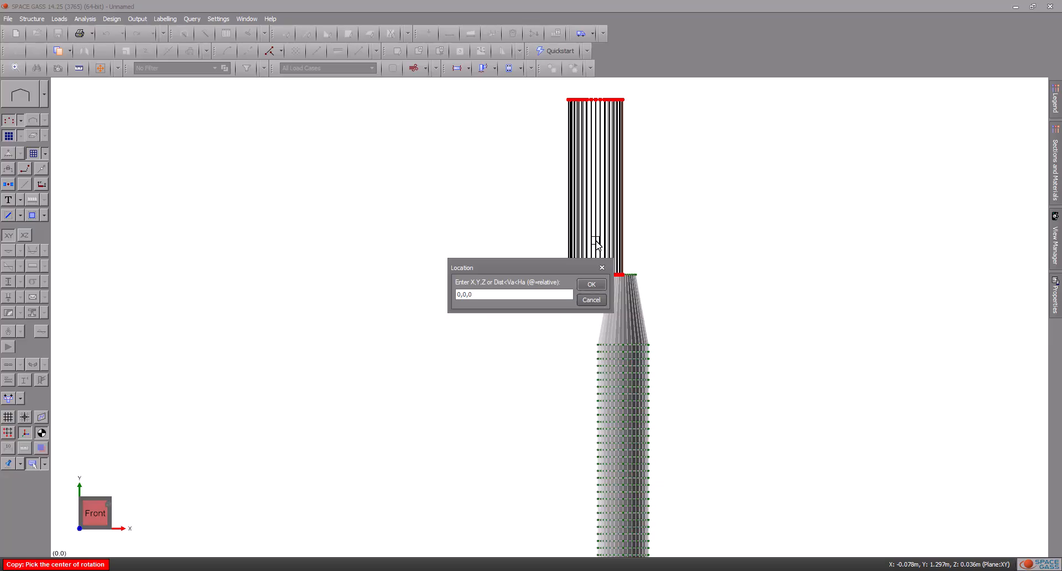
pyautogui.press('Return')
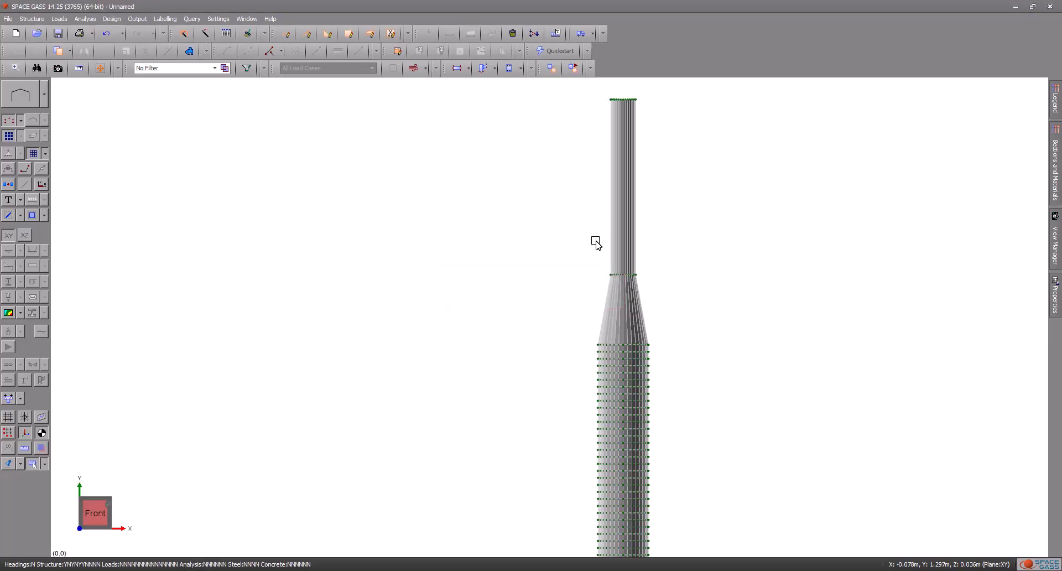
# Step: Select all plates of the model and mesh them with the advanced mesher using a uniform mesh size of 0.02 m
pyautogui.moveTo(730, 100); pyautogui.dragTo(721, 151, button='middle')
pyautogui.click(84, 531)
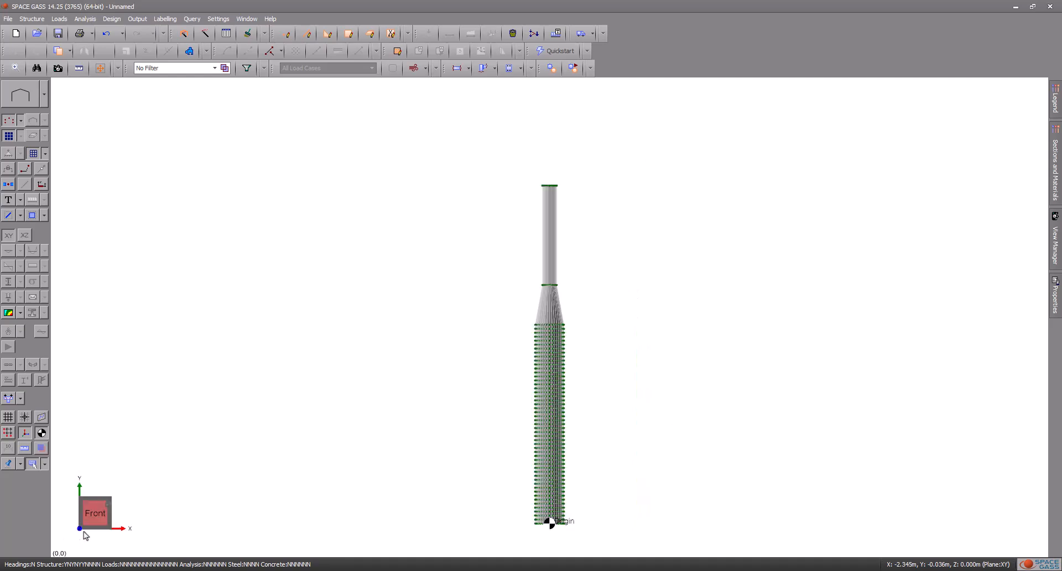
pyautogui.click(421, 135)
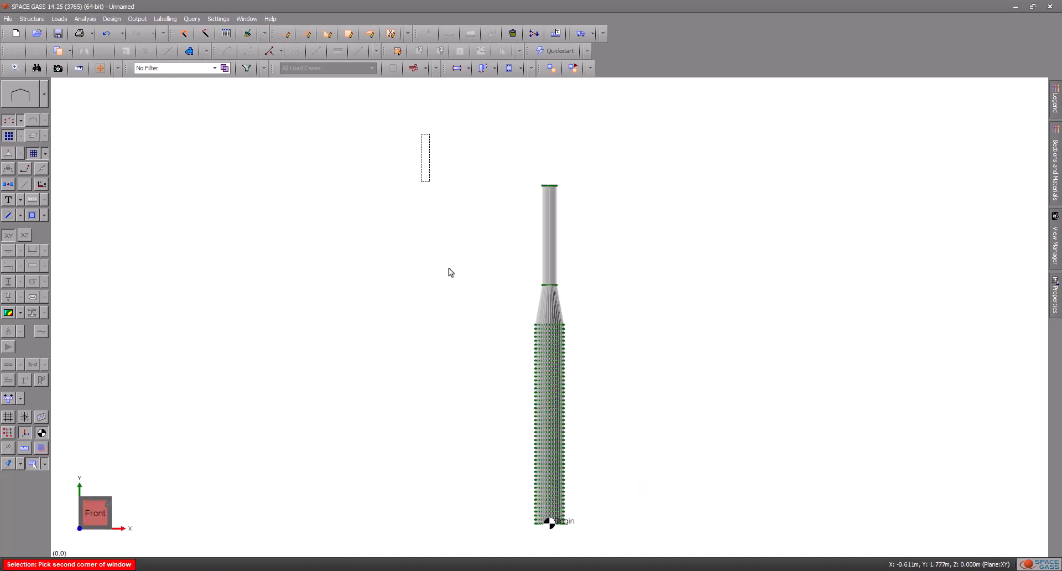
pyautogui.rightClick(637, 547)
pyautogui.click(660, 548)
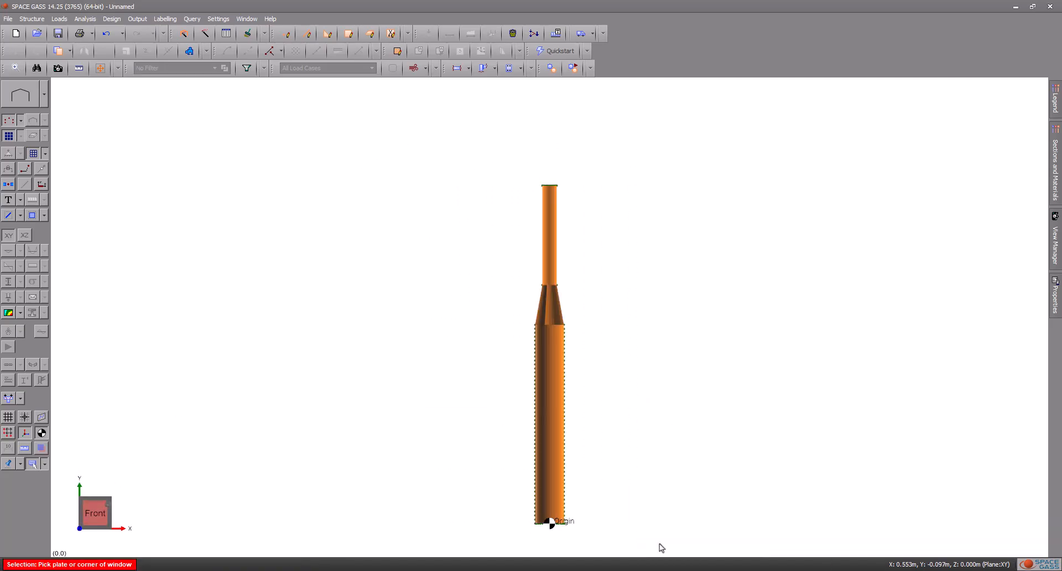
pyautogui.rightClick(489, 130)
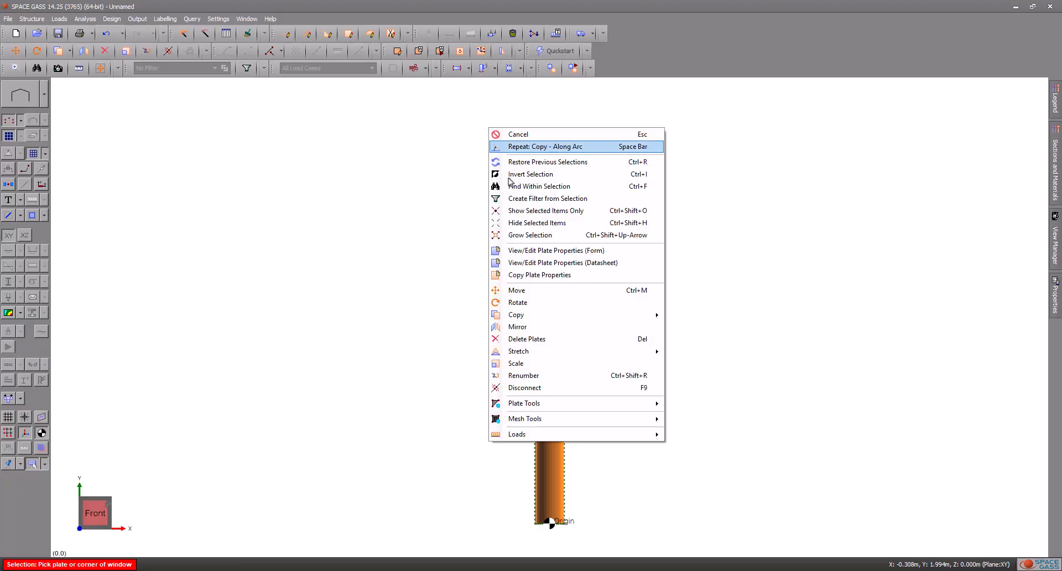
pyautogui.moveTo(587, 425)
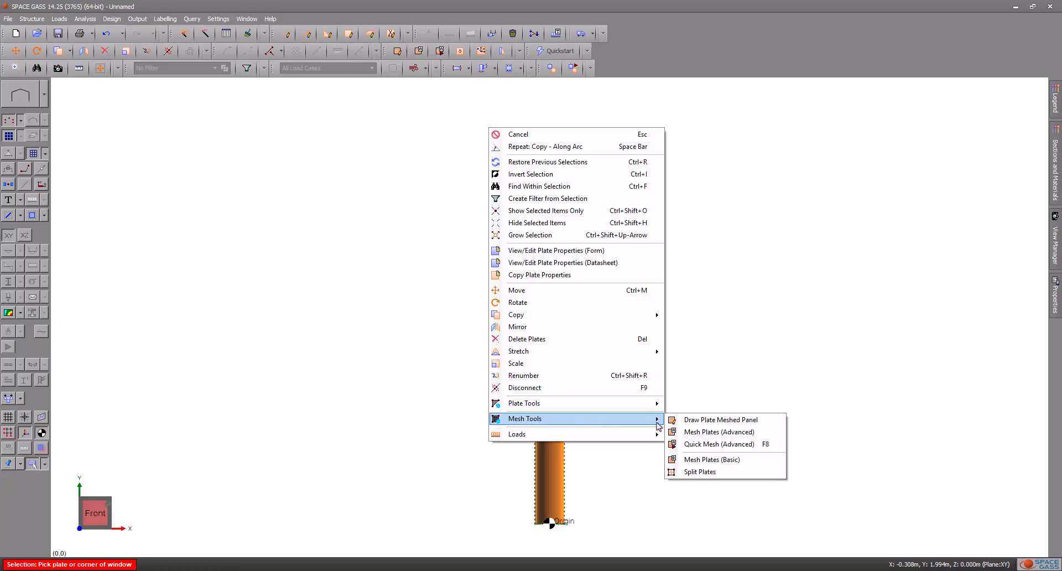
pyautogui.click(685, 432)
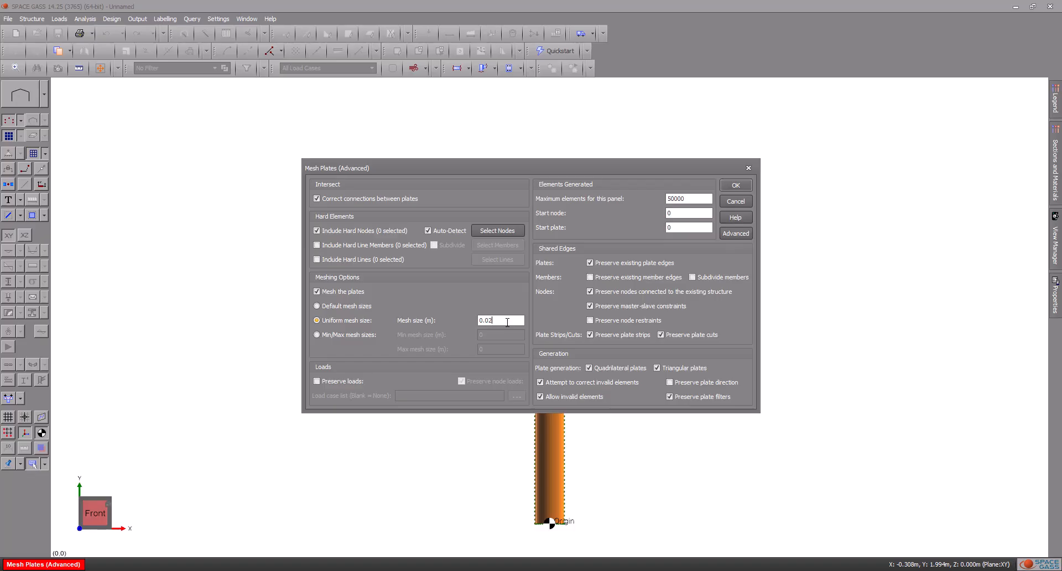
pyautogui.click(736, 186)
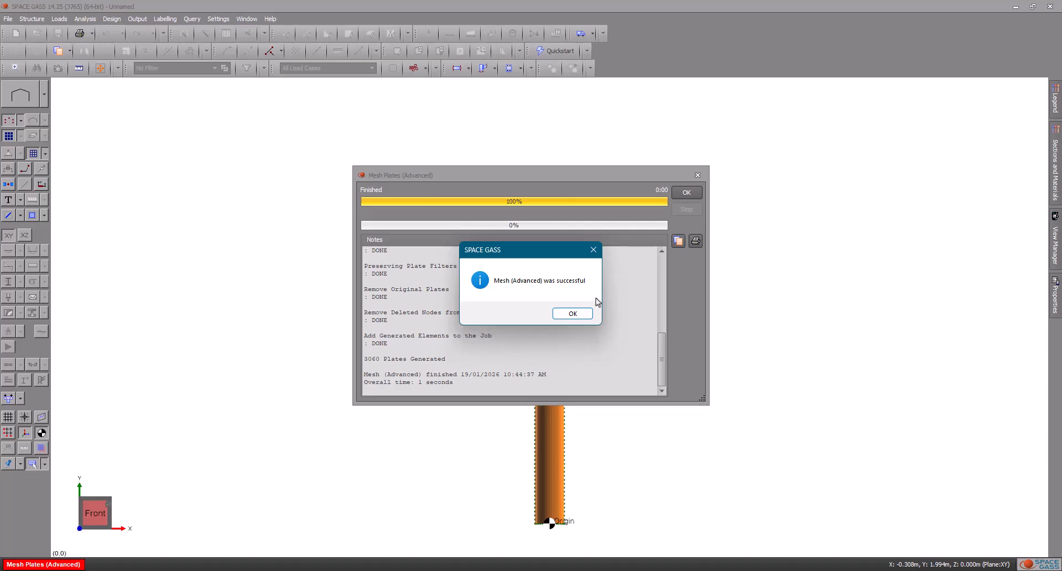
pyautogui.click(574, 314)
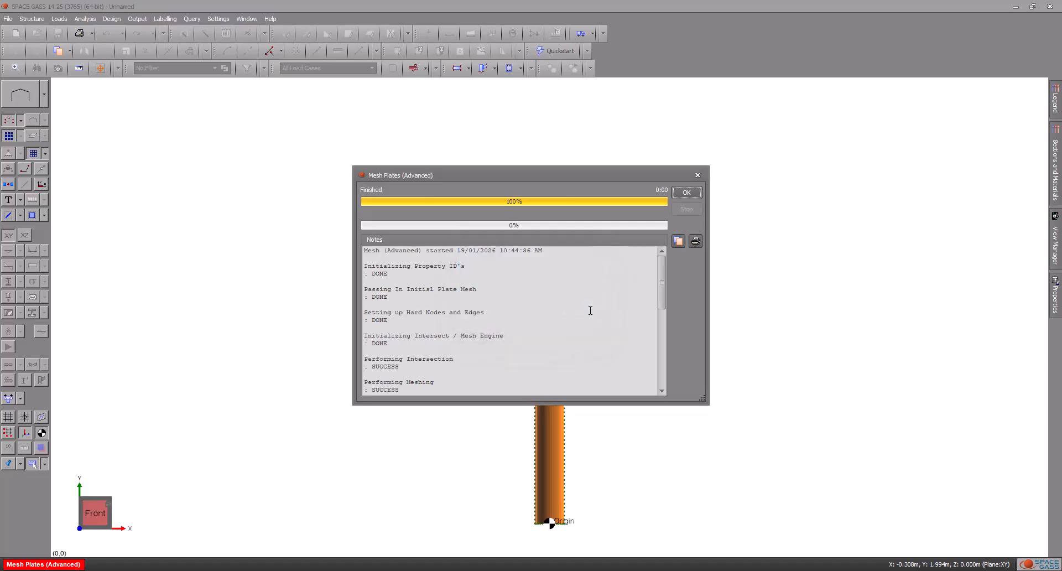
pyautogui.click(681, 195)
# Step: Turn off the display of plate mesh lines and nodes so only the shaded plates are shown
pyautogui.moveTo(673, 245)
pyautogui.mouseDown()
pyautogui.moveTo(672, 146)
pyautogui.moveTo(678, 310)
pyautogui.moveTo(672, 234)
pyautogui.mouseUp()
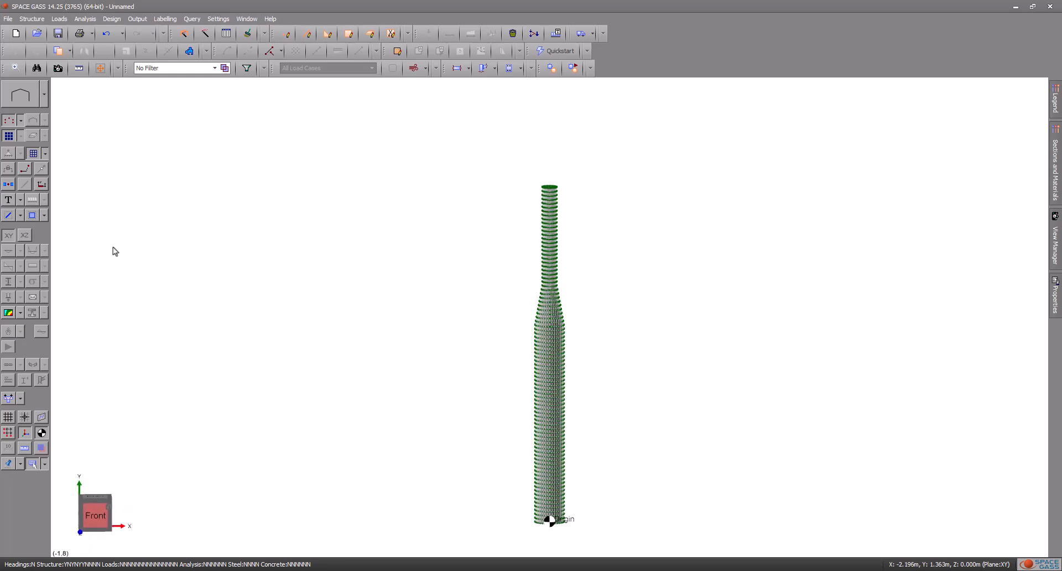
pyautogui.click(32, 155)
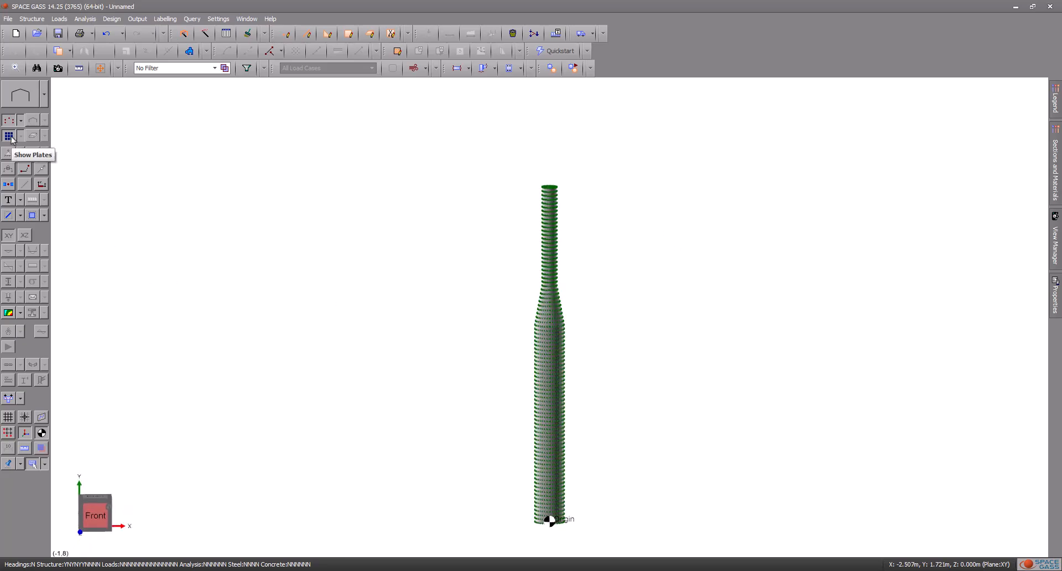
pyautogui.click(9, 136)
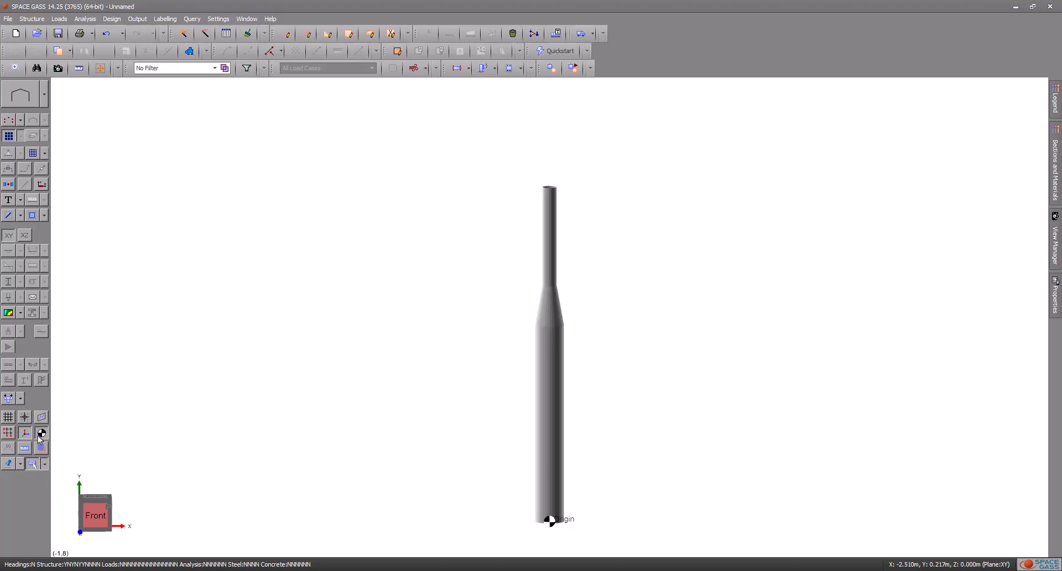